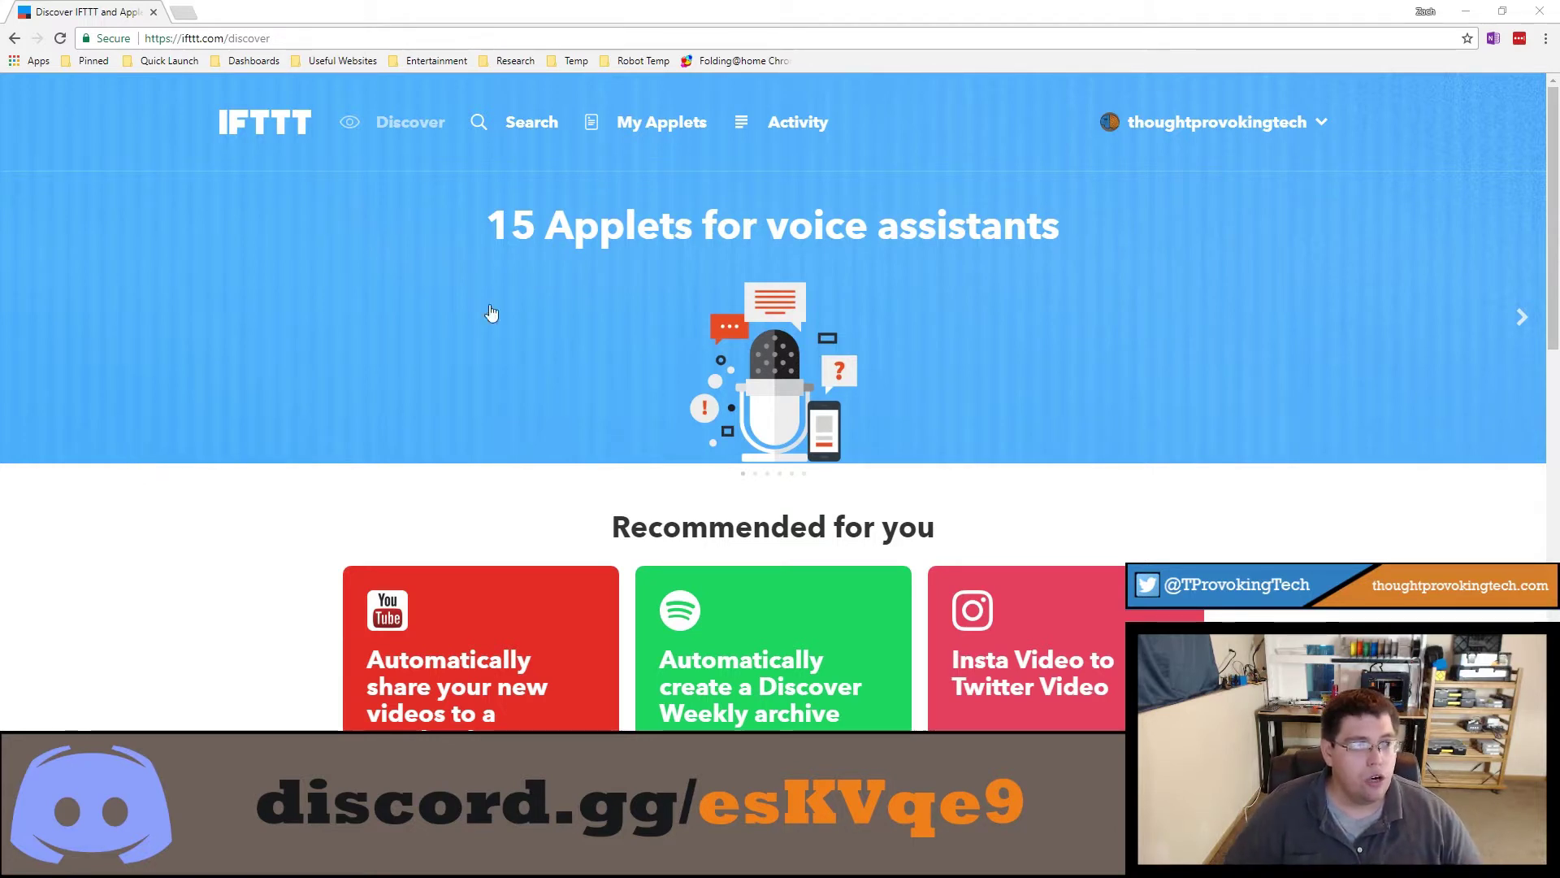
Start a new applet with Twitter's 'New tweet by you' as its trigger.
click(1187, 126)
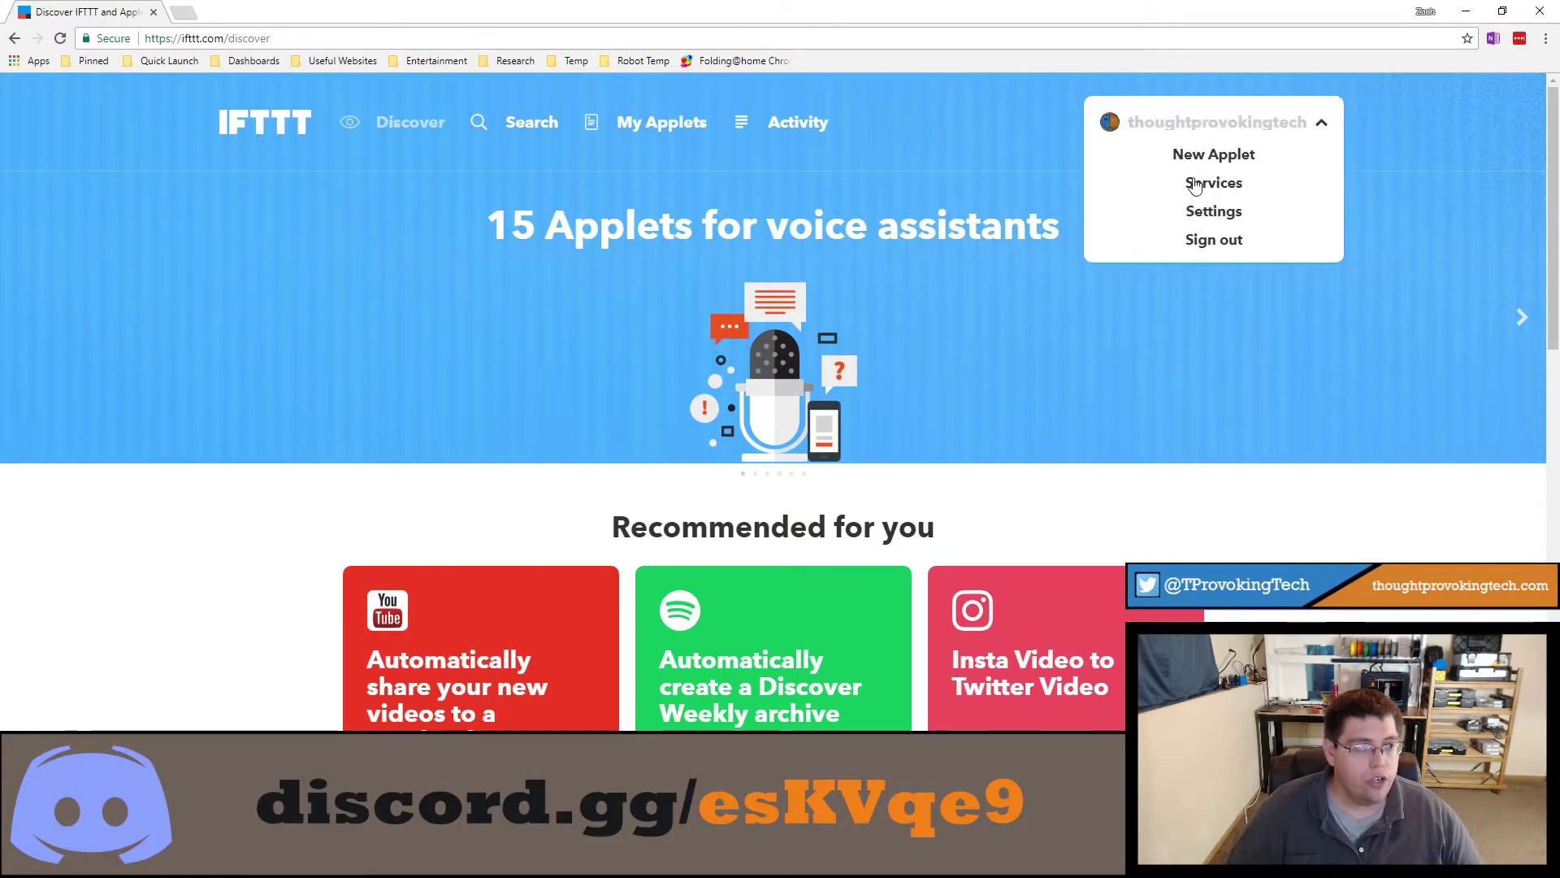
click(1211, 154)
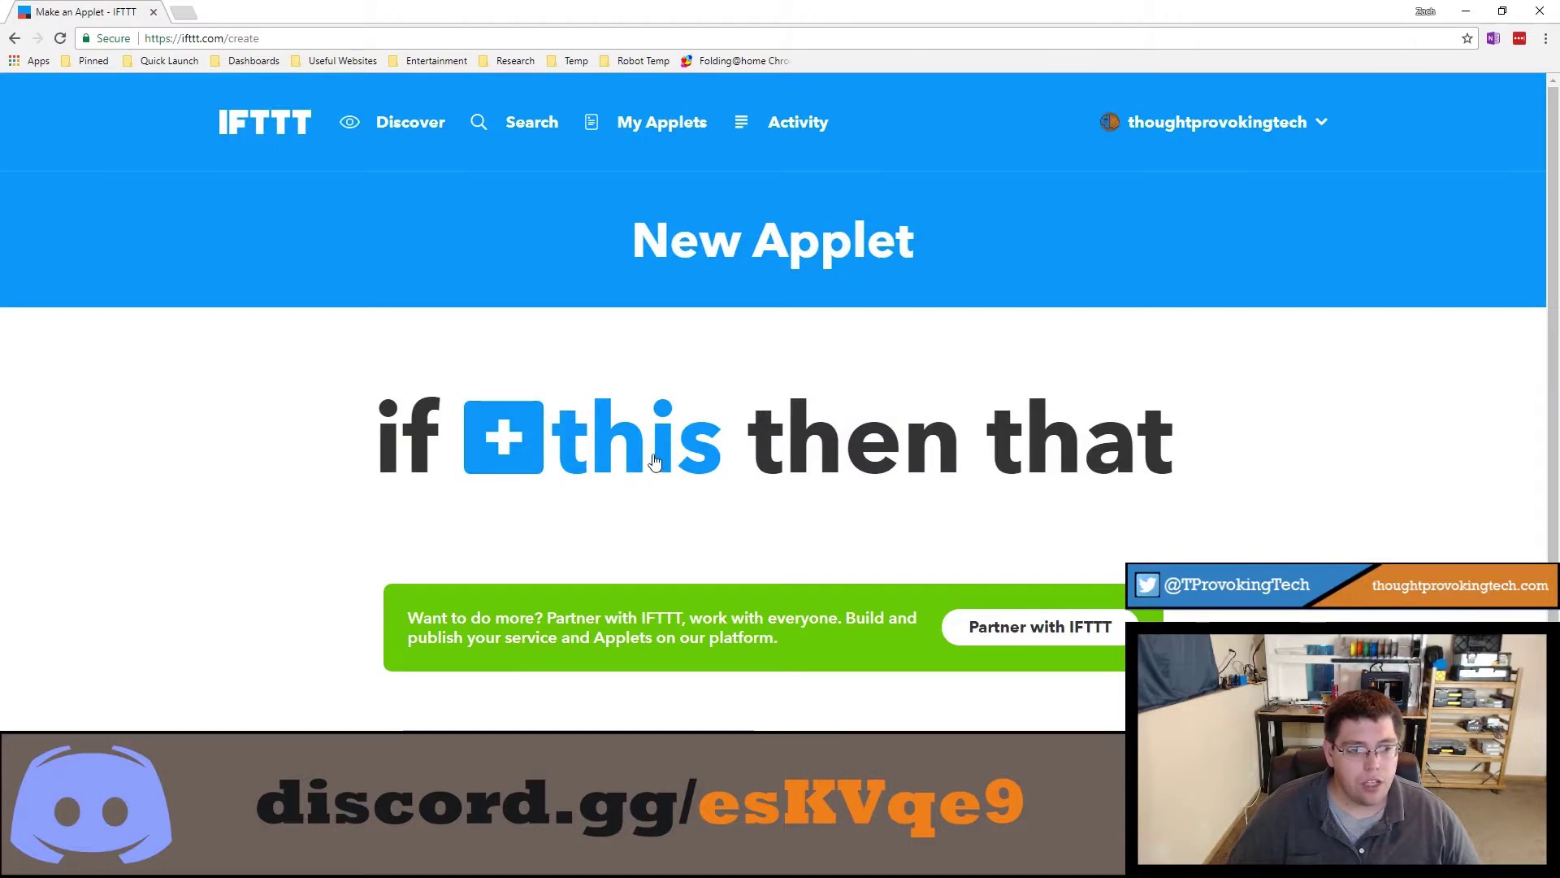
click(598, 420)
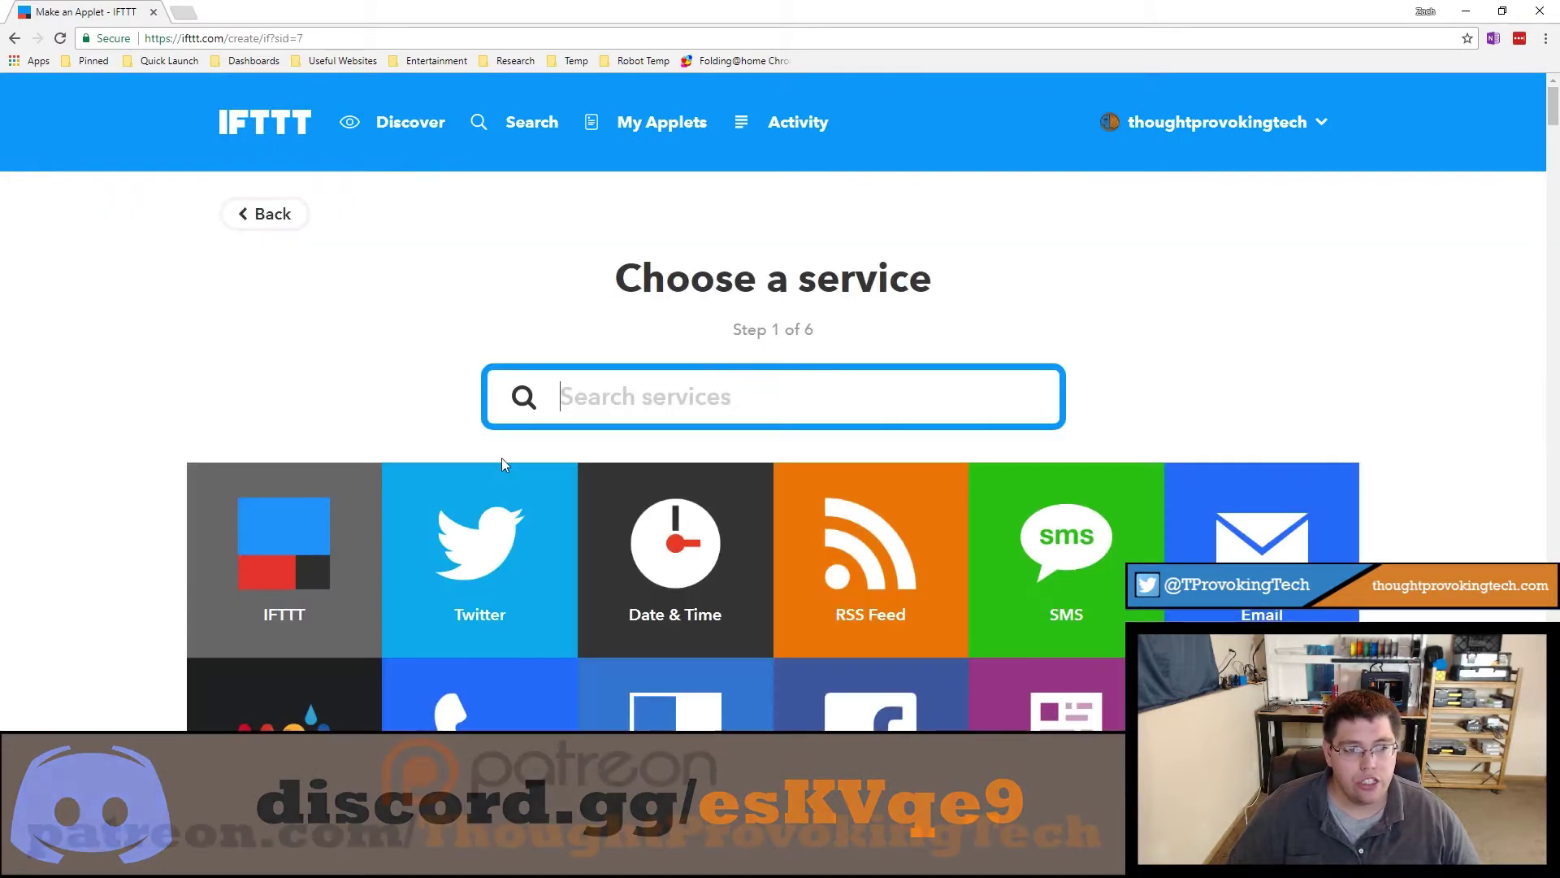
click(505, 519)
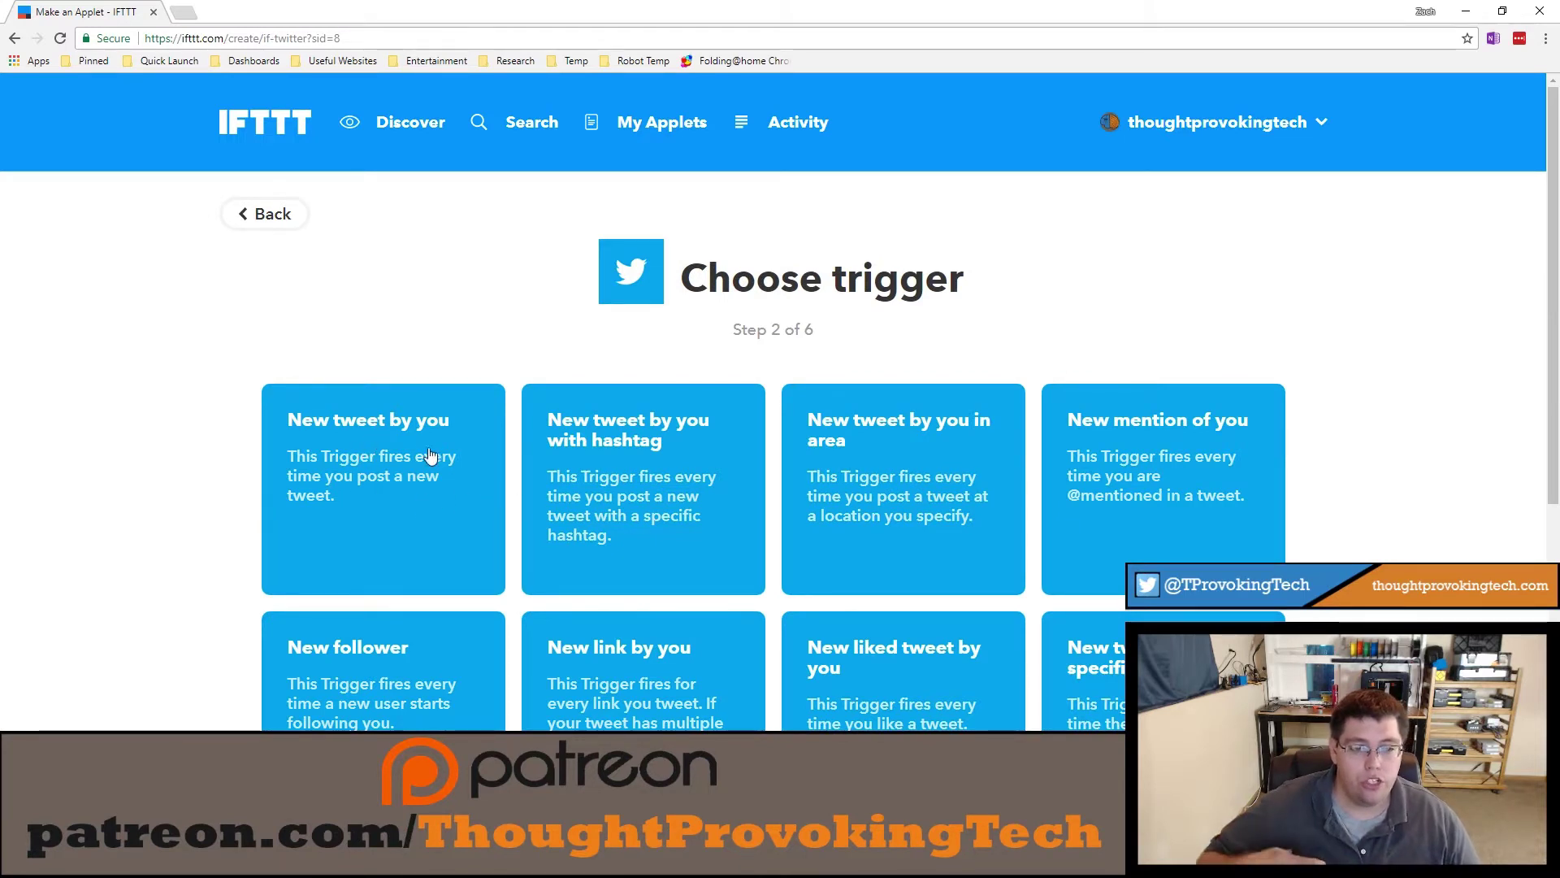
click(372, 487)
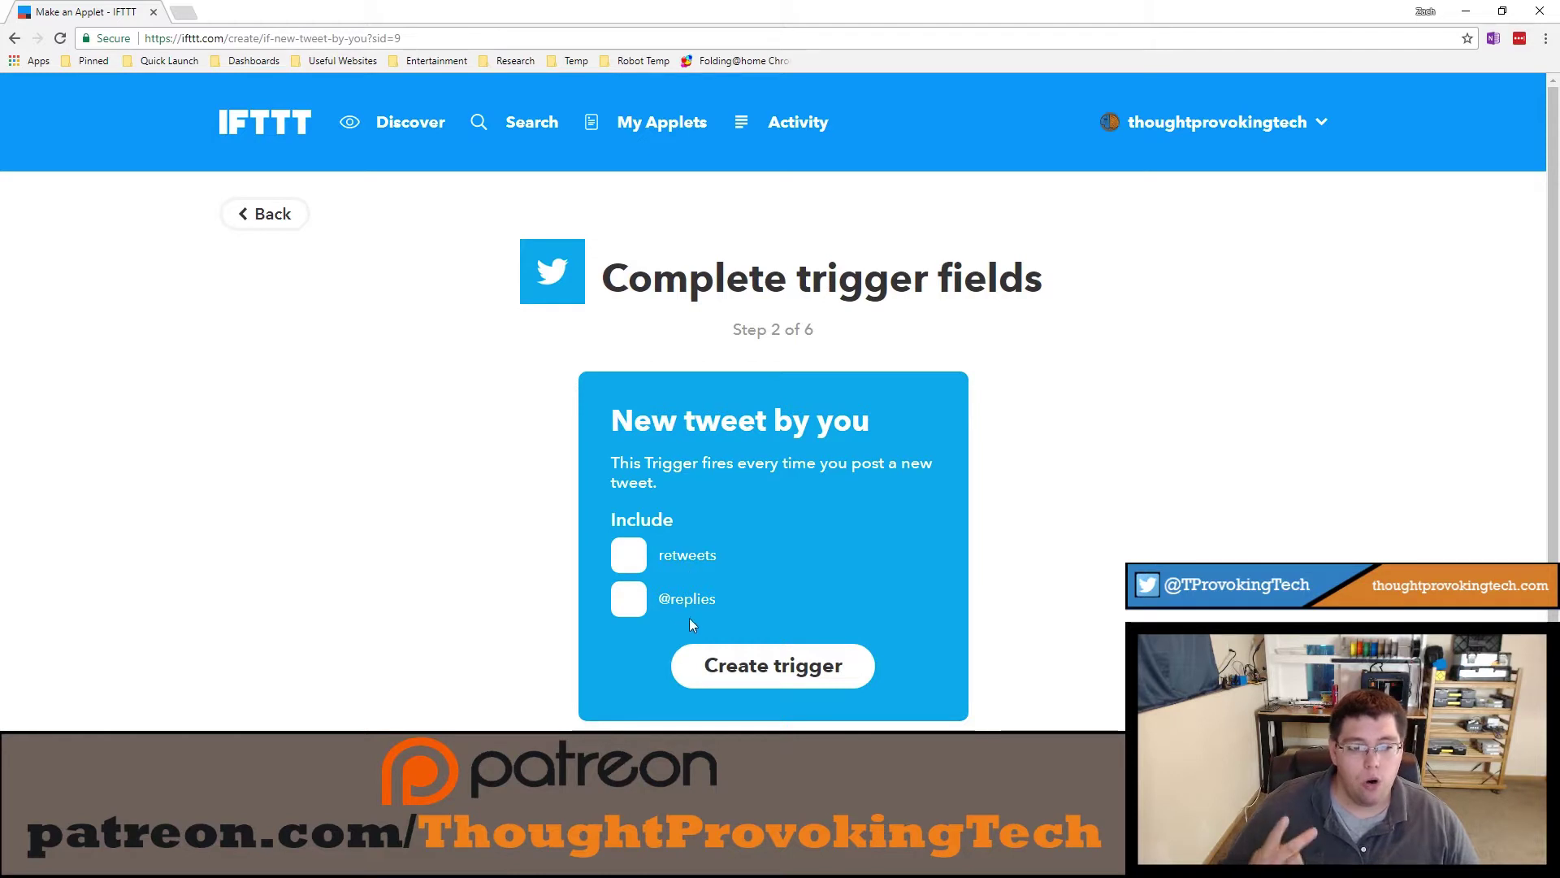
click(837, 666)
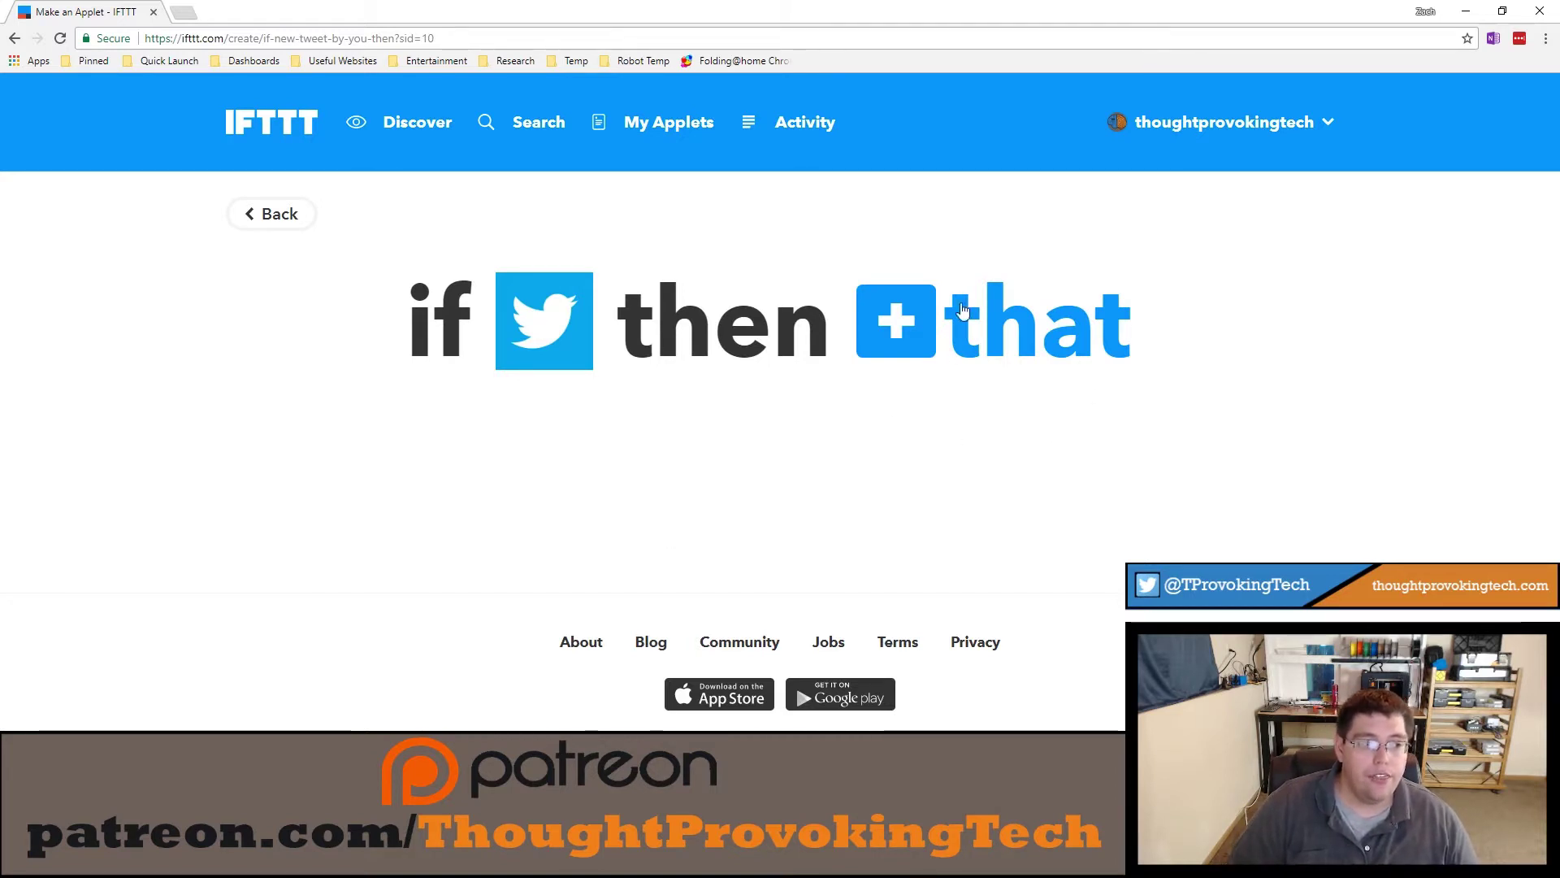
Search 'webhooks' and choose Webhooks 'Make a web request' as the applet's action.
click(968, 339)
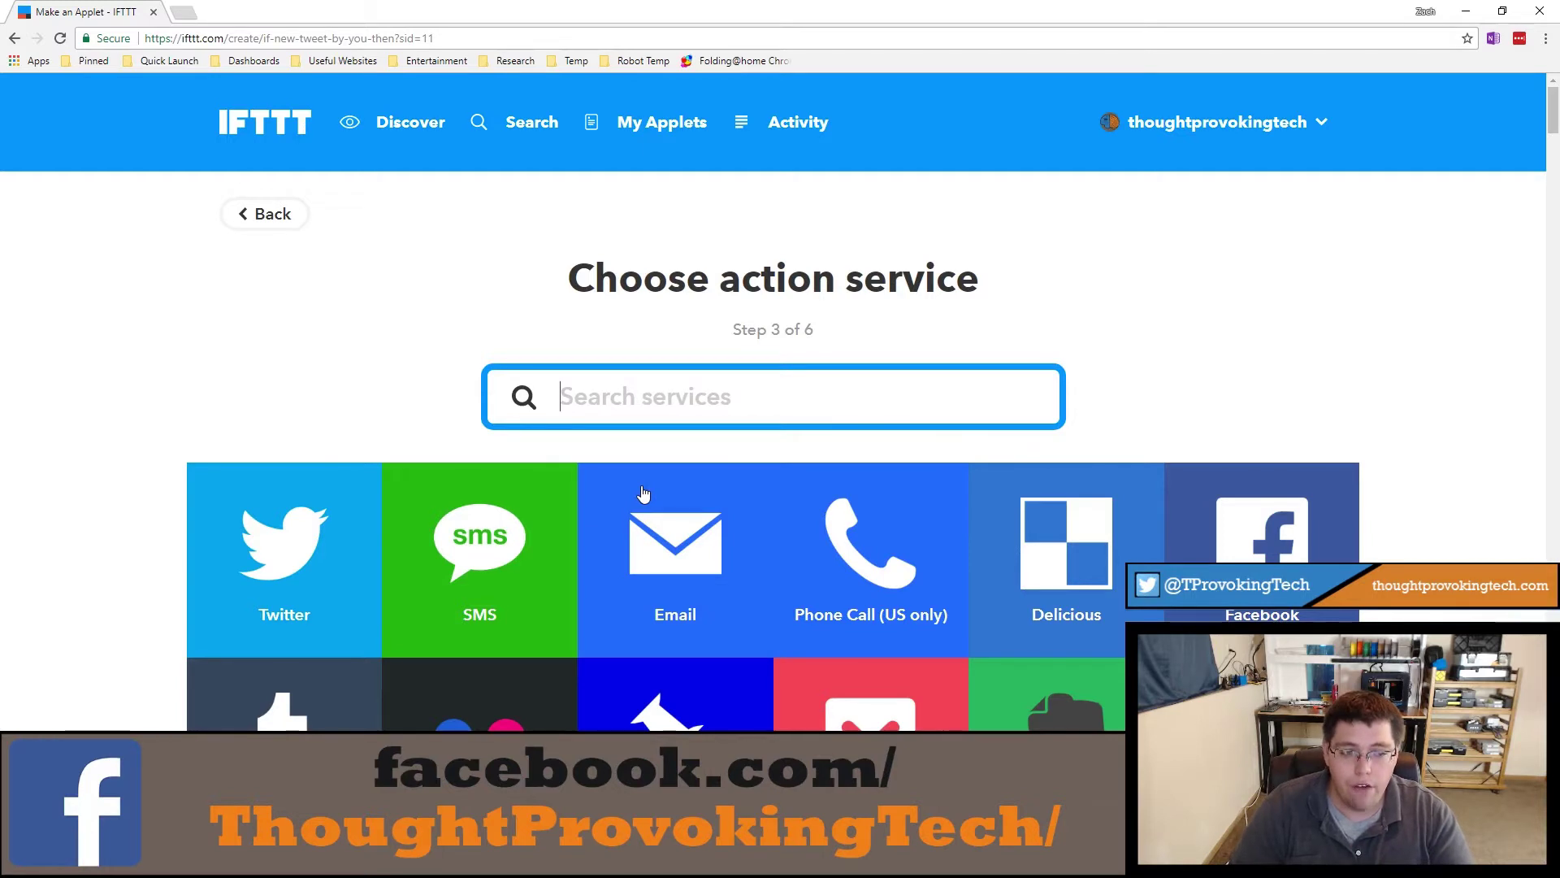
text(web)
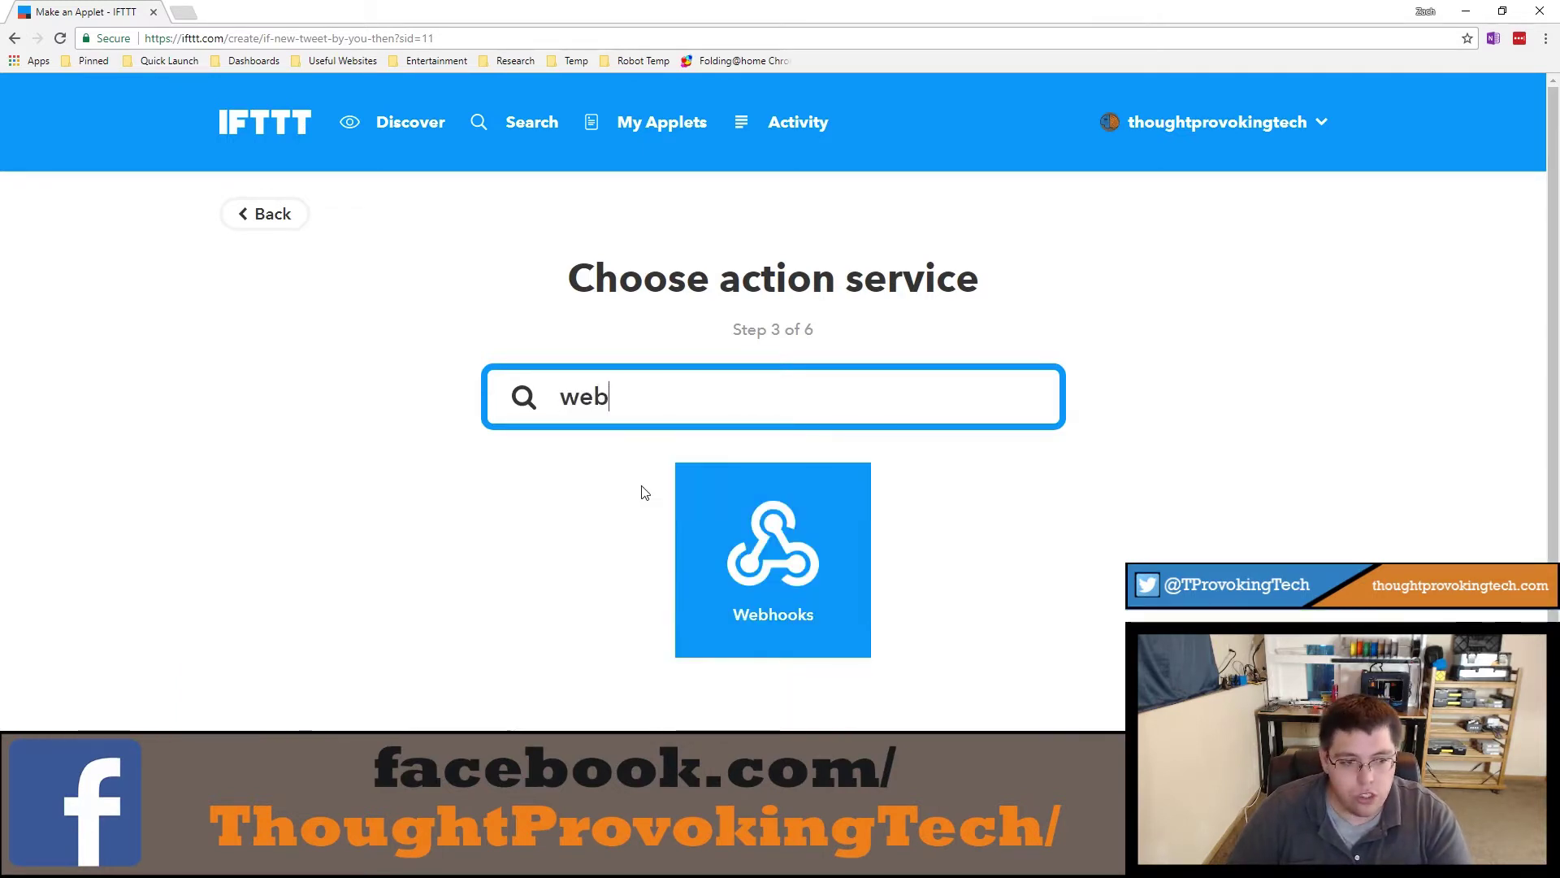
text(hooks)
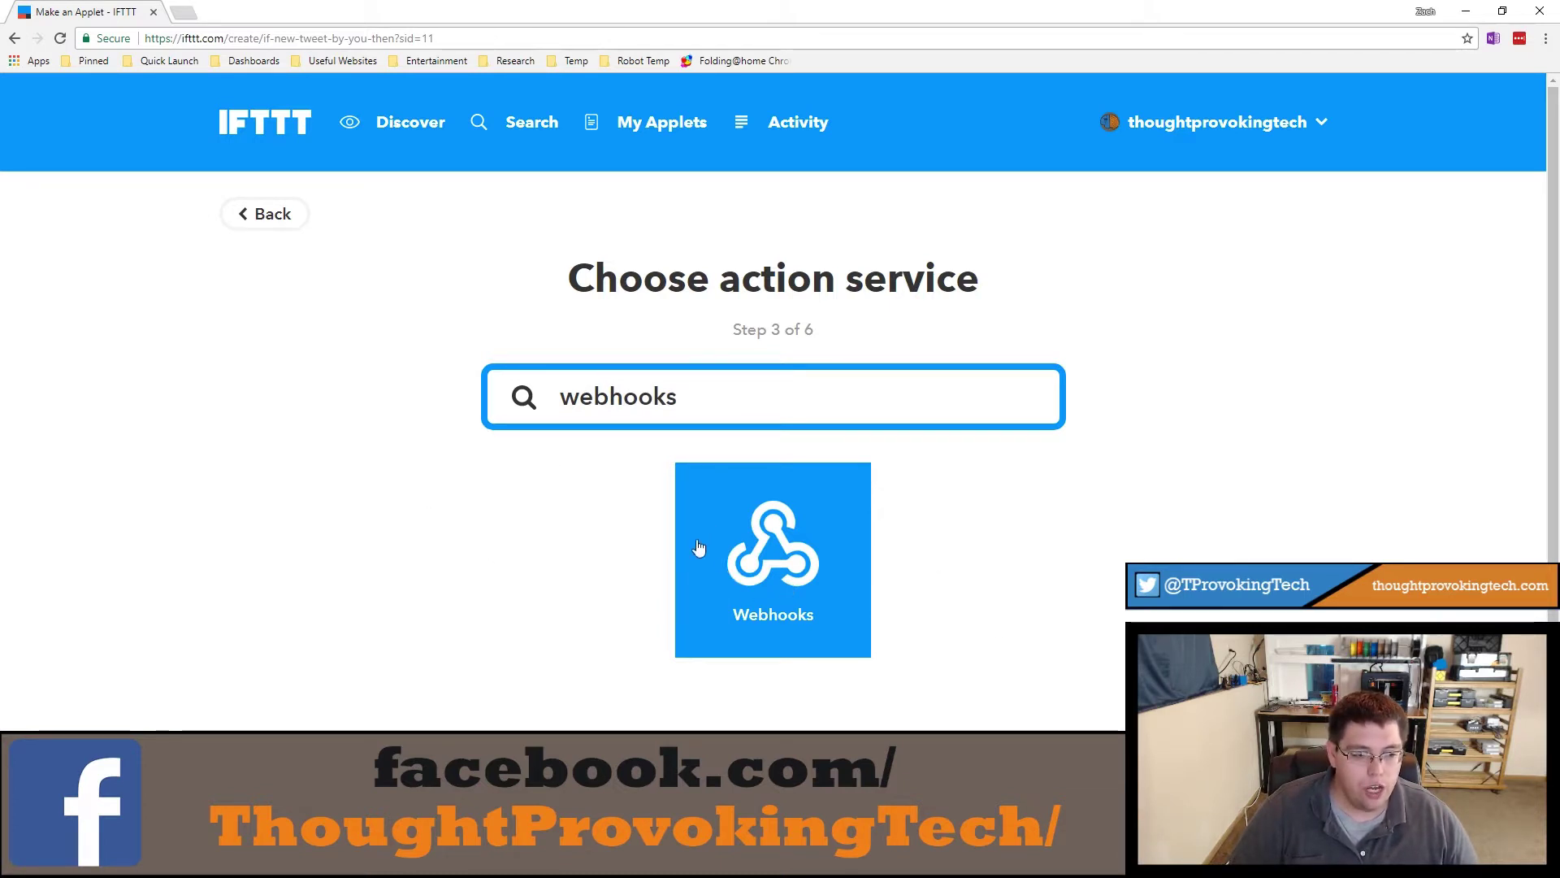
click(754, 560)
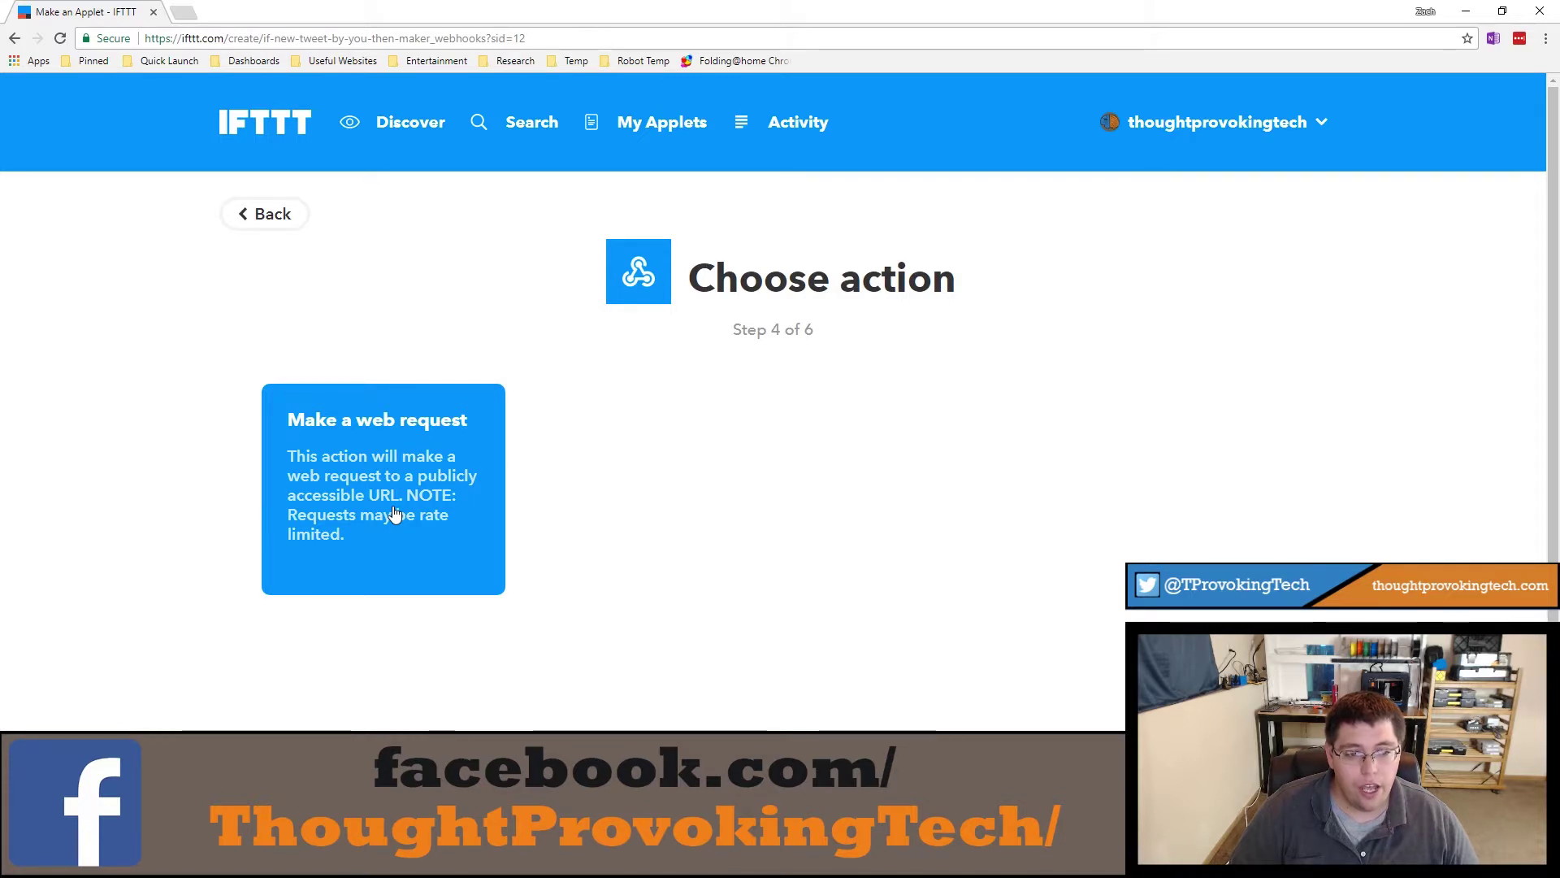
click(396, 514)
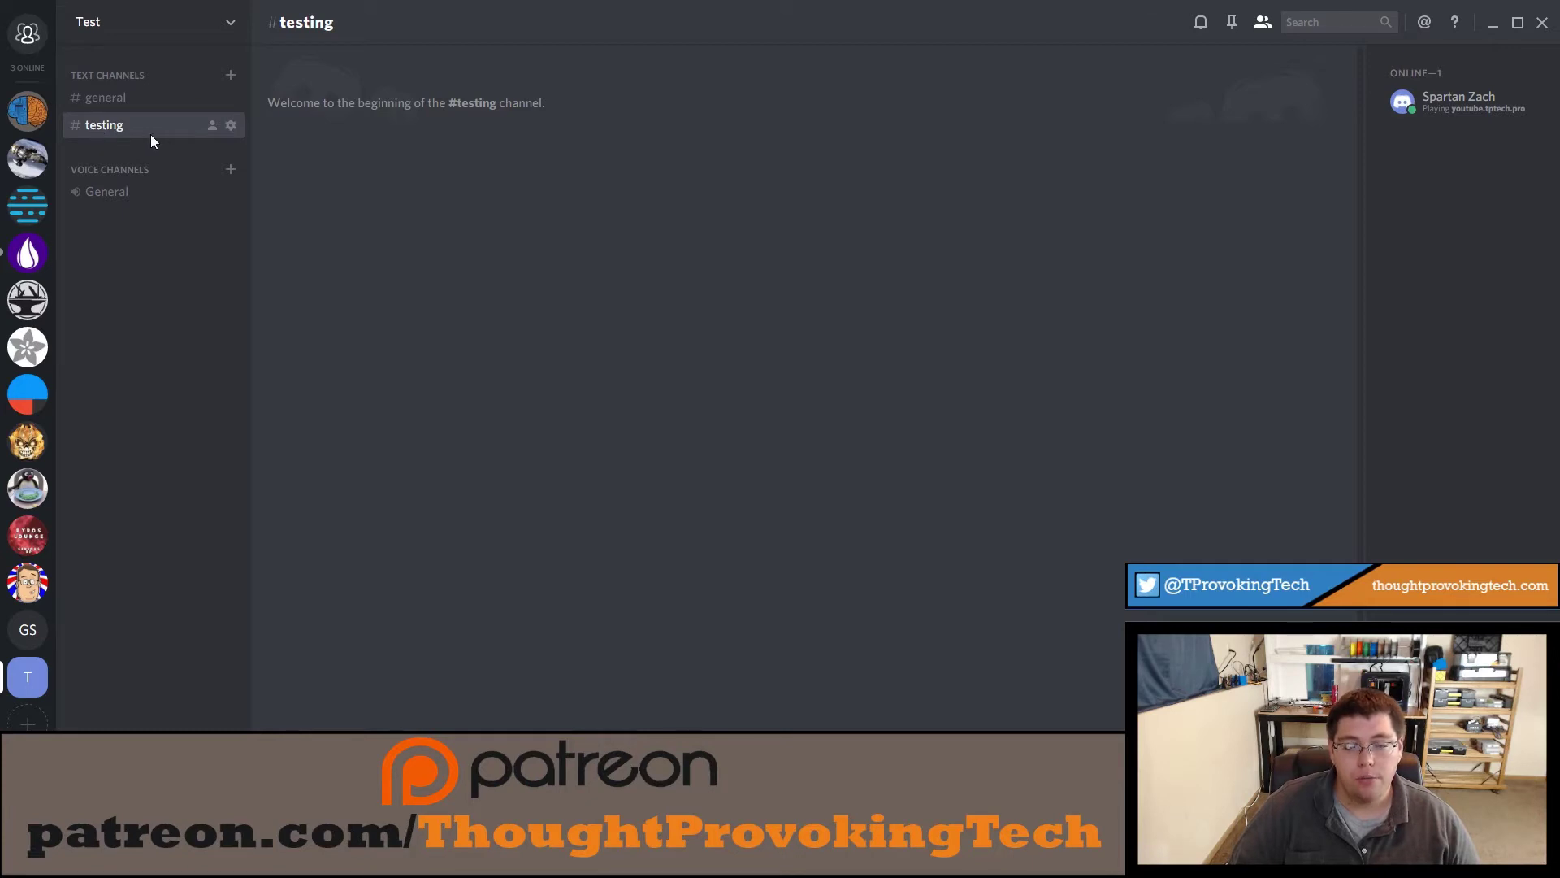
Create a new webhook in the #testing channel settings and select its default name.
click(230, 126)
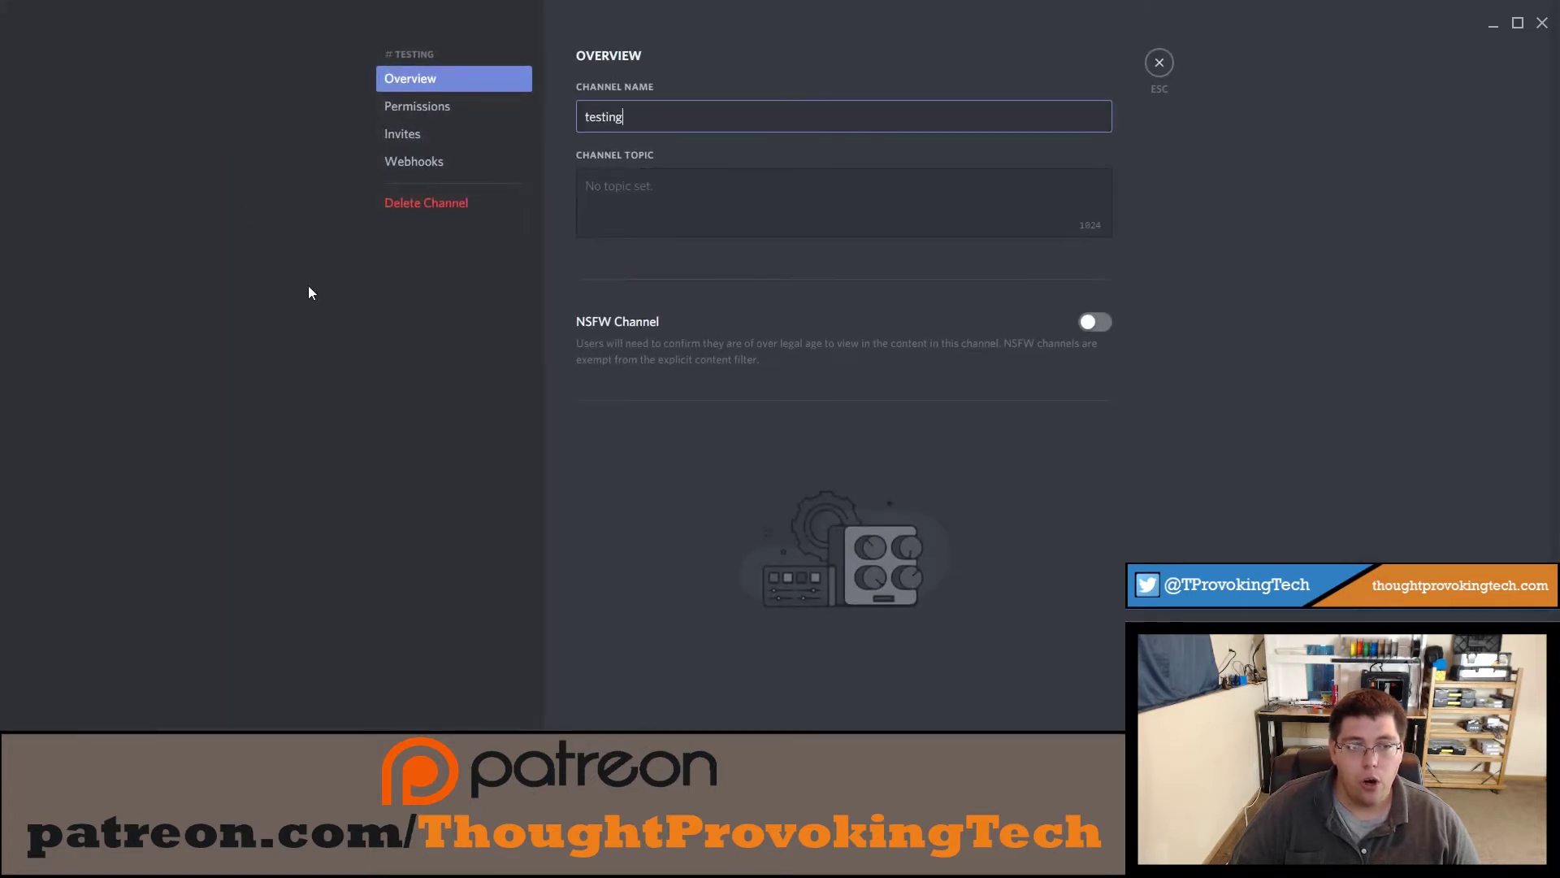
click(422, 160)
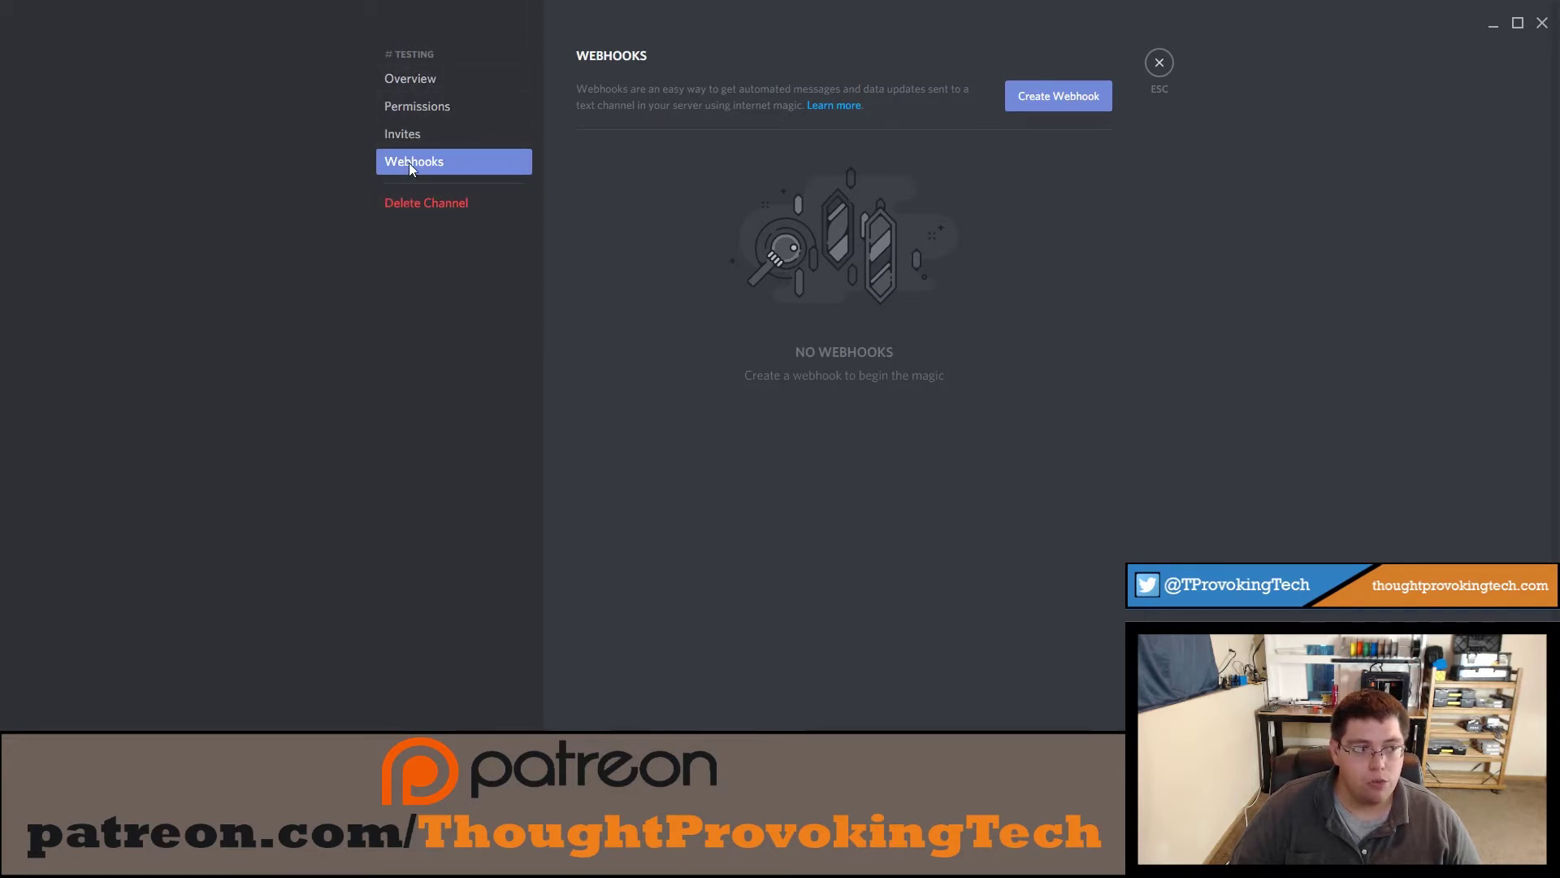
click(1038, 99)
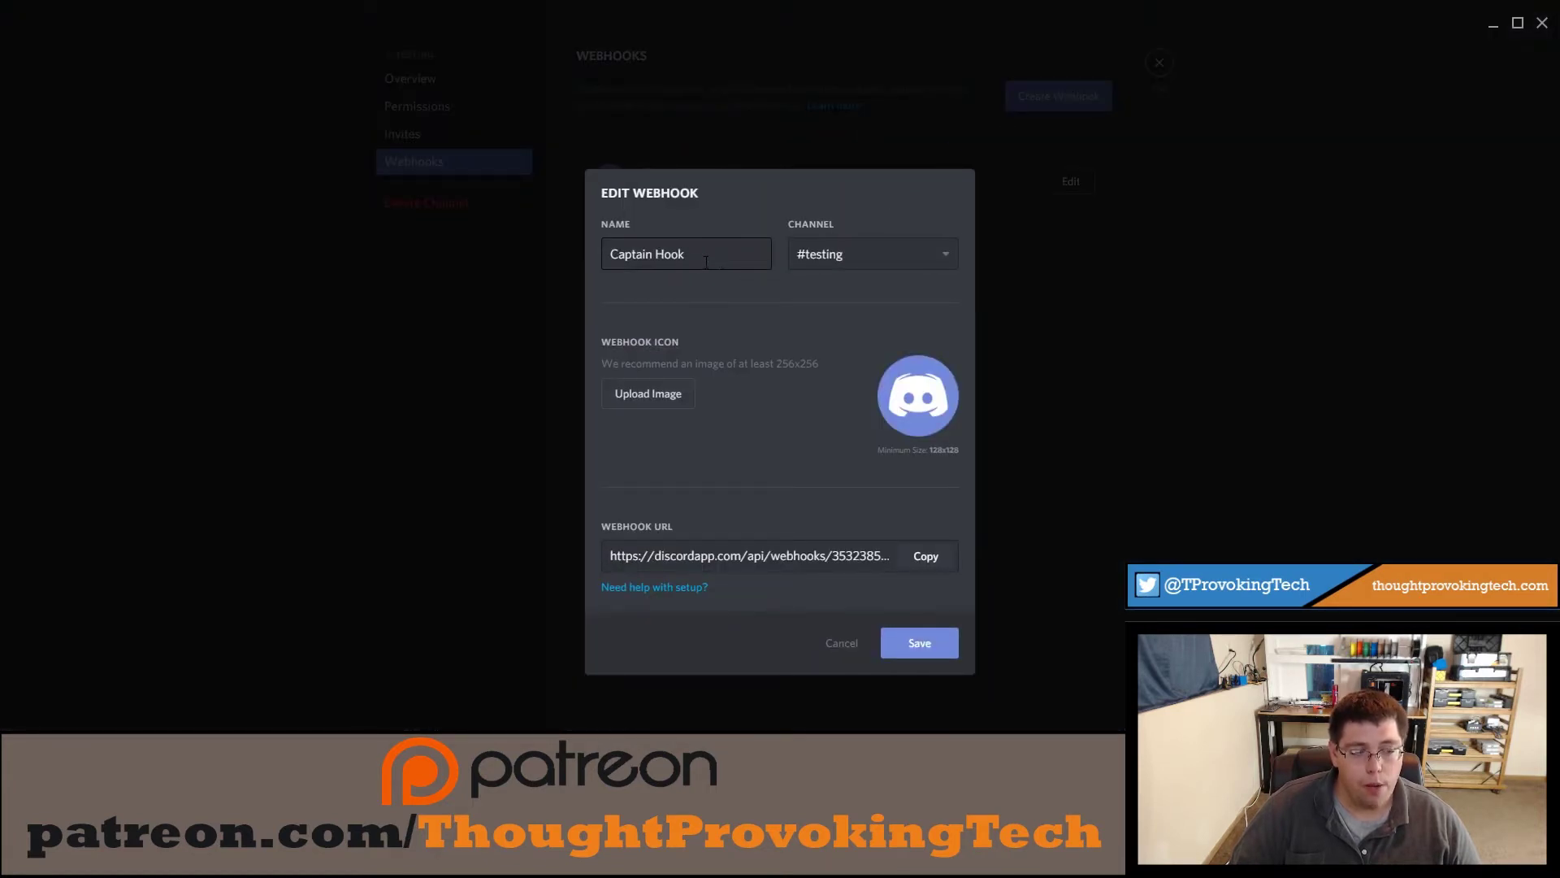
triple_click(708, 261)
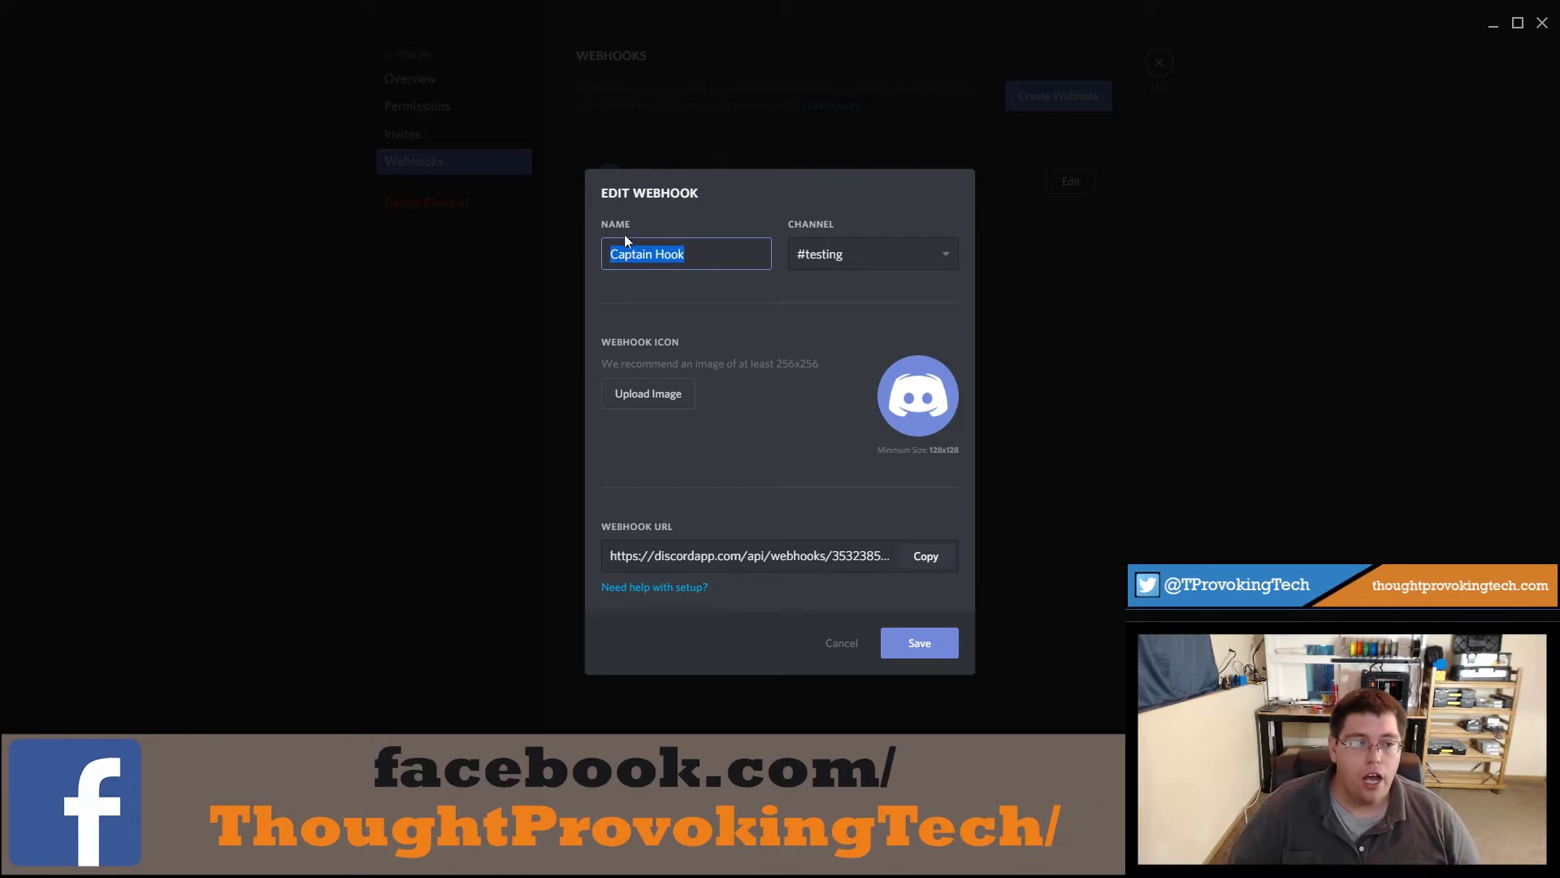
Rename the webhook to 'Tweet By TPTech'.
click(606, 261)
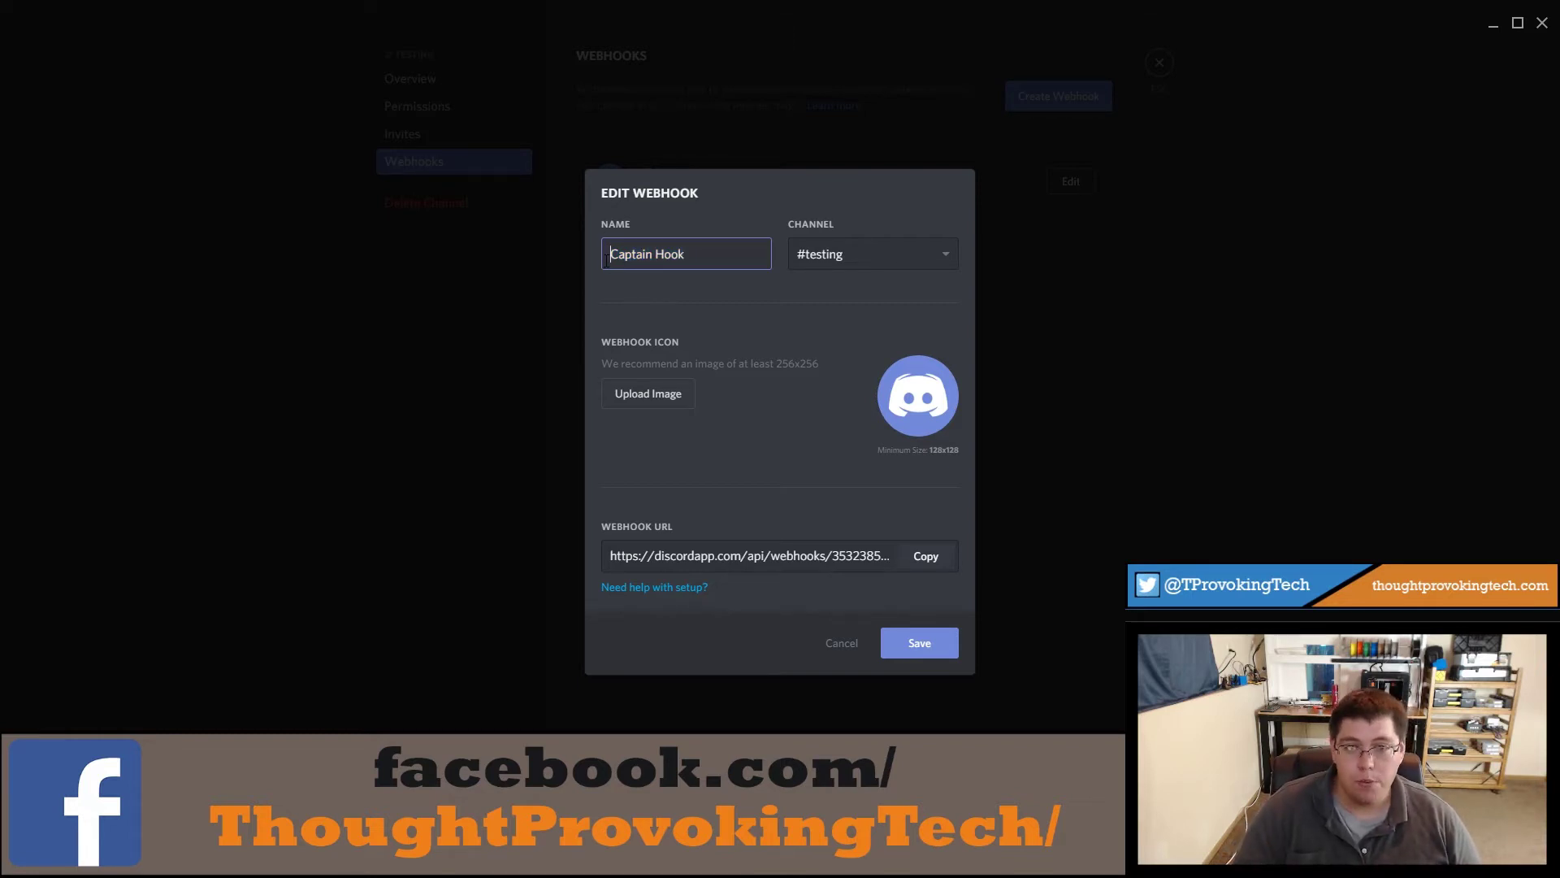
drag(696, 253, 593, 254)
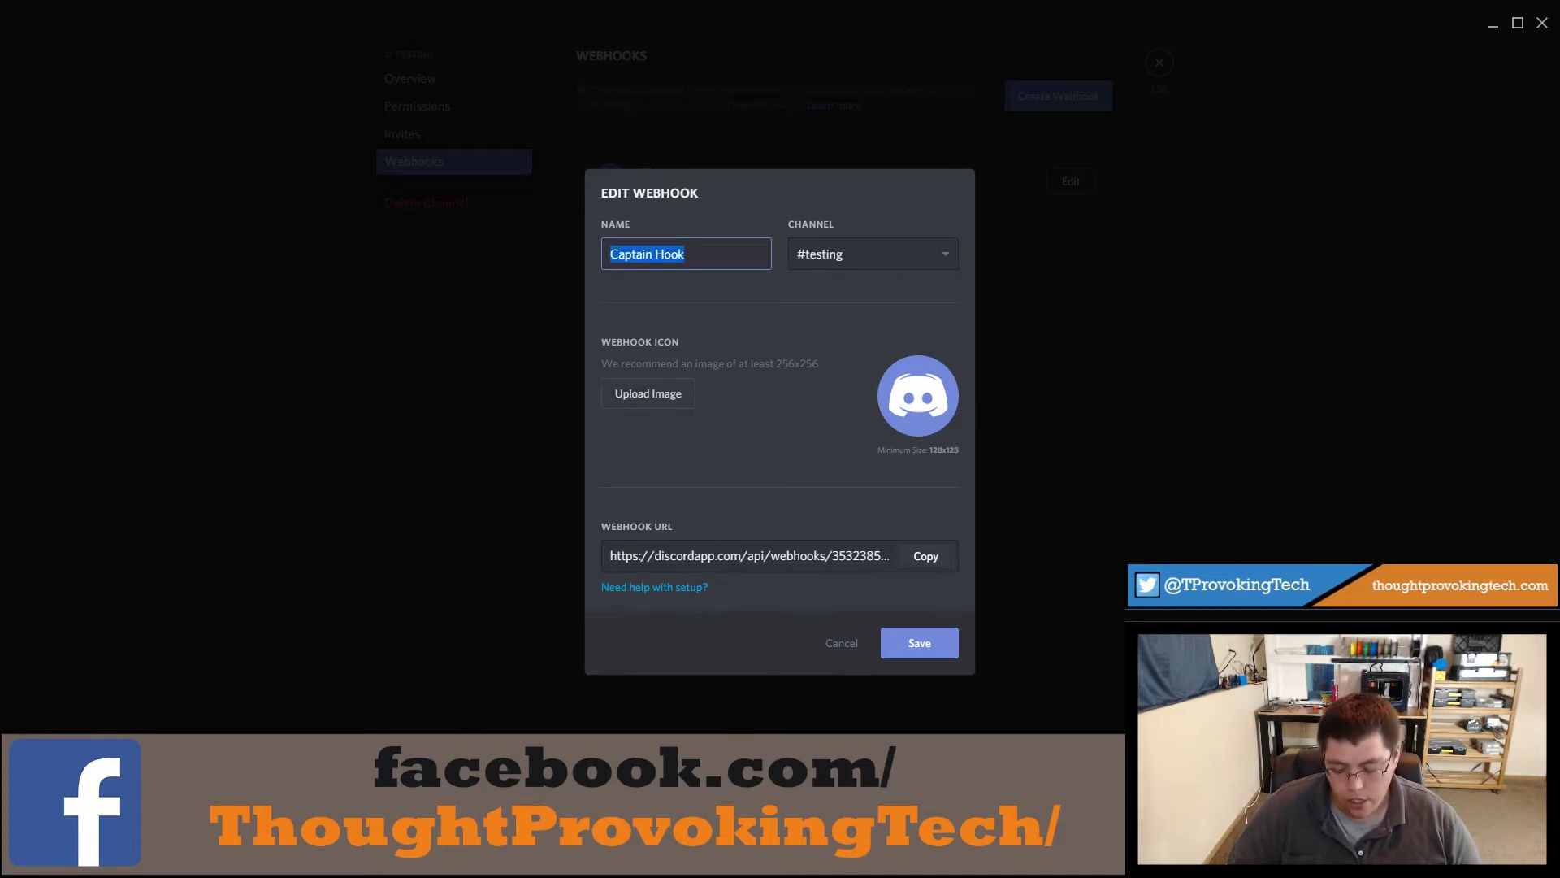
text(Tweet)
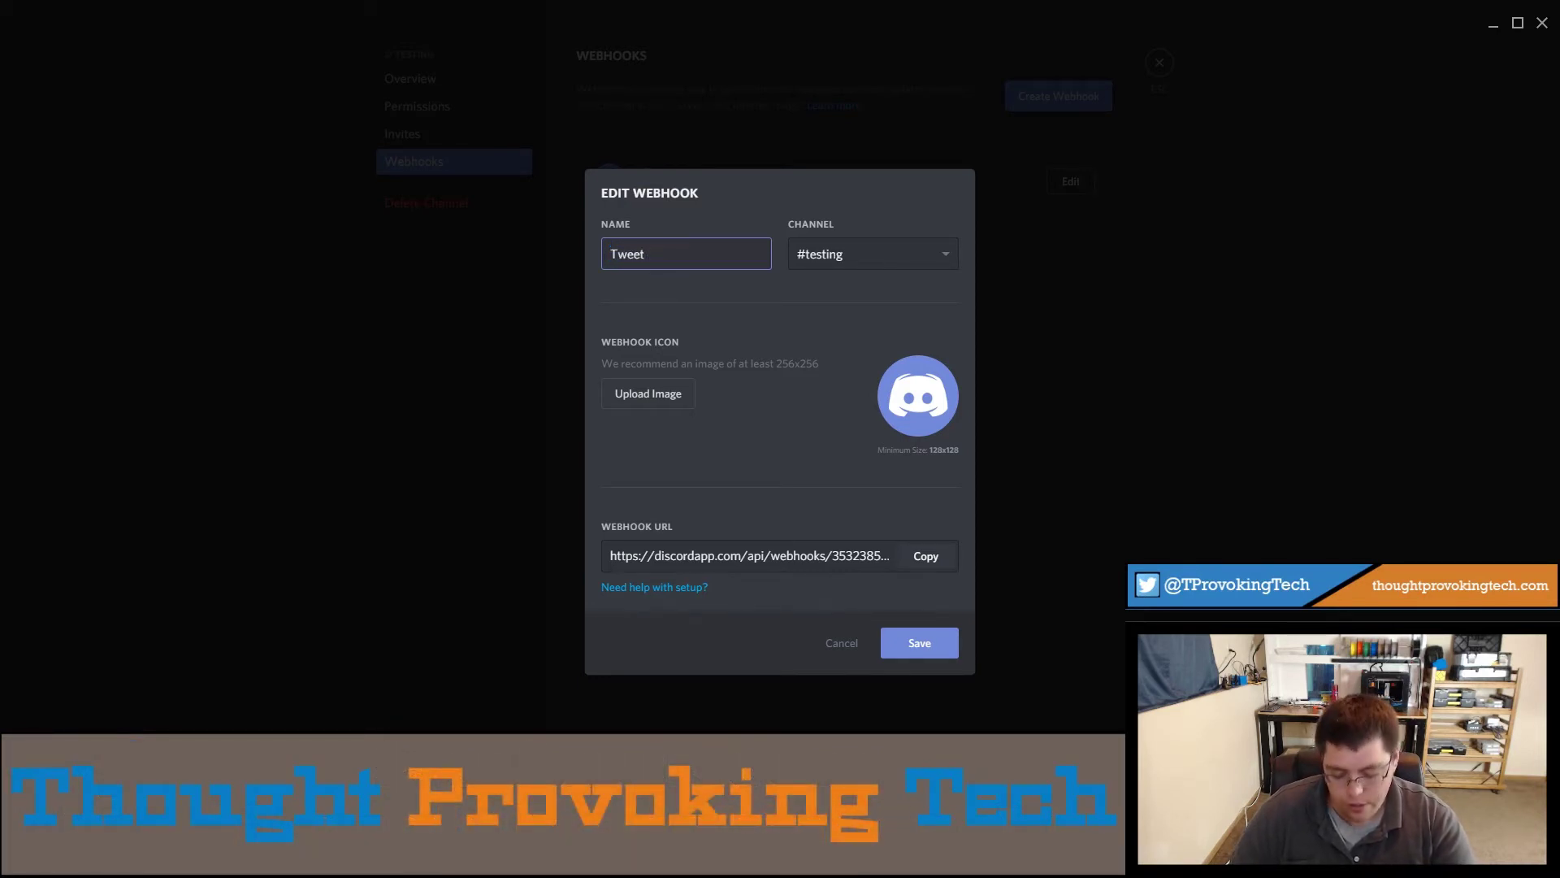
text(Bo Z)
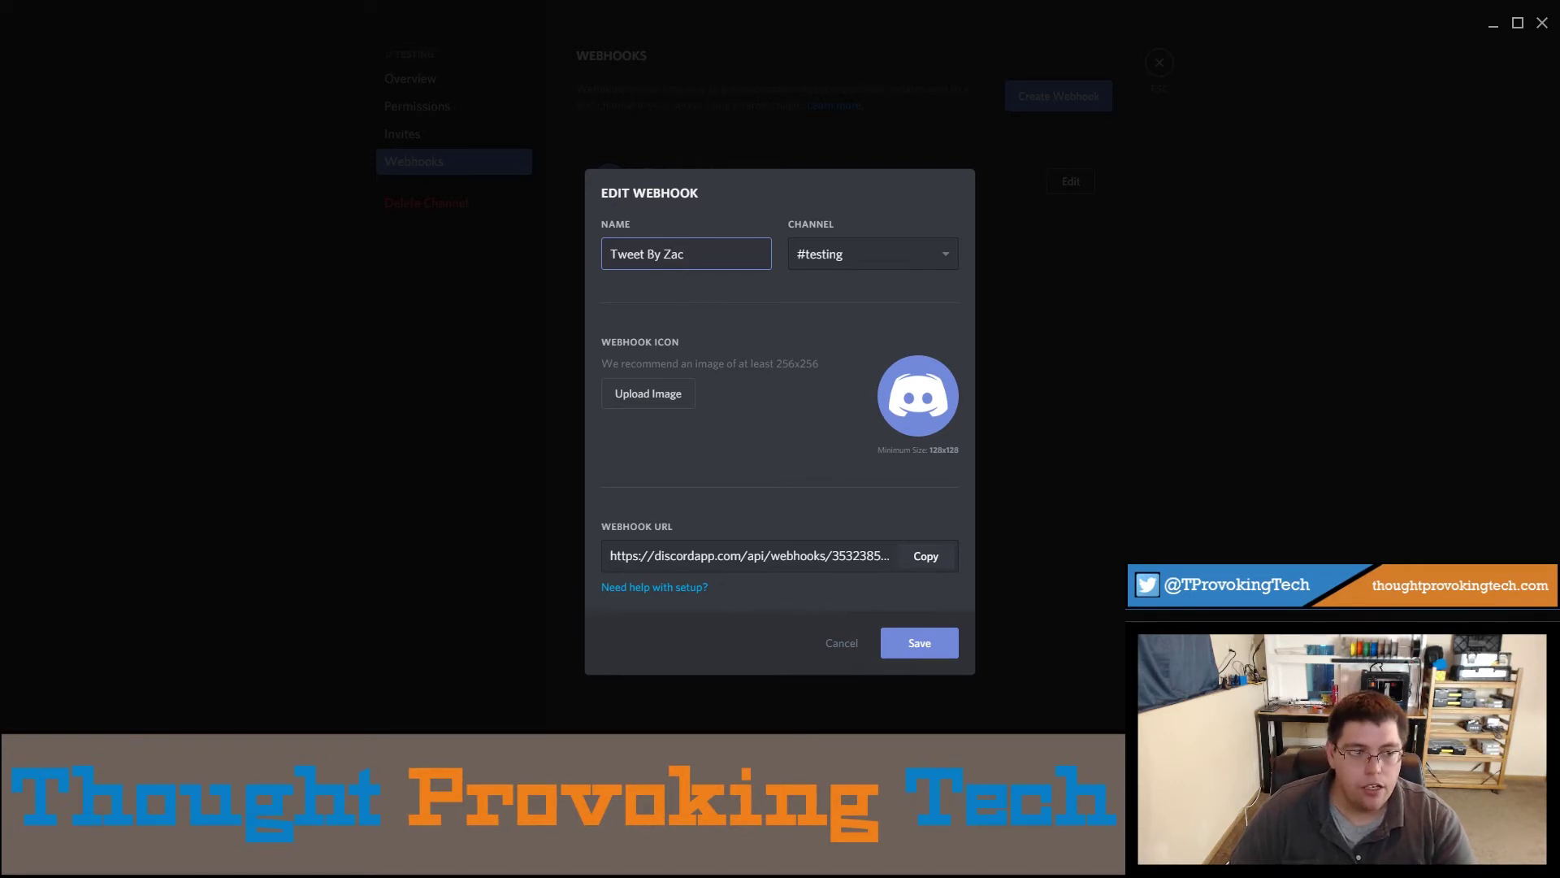
key(BackSpace)
text(TpTech)
key(Tab)
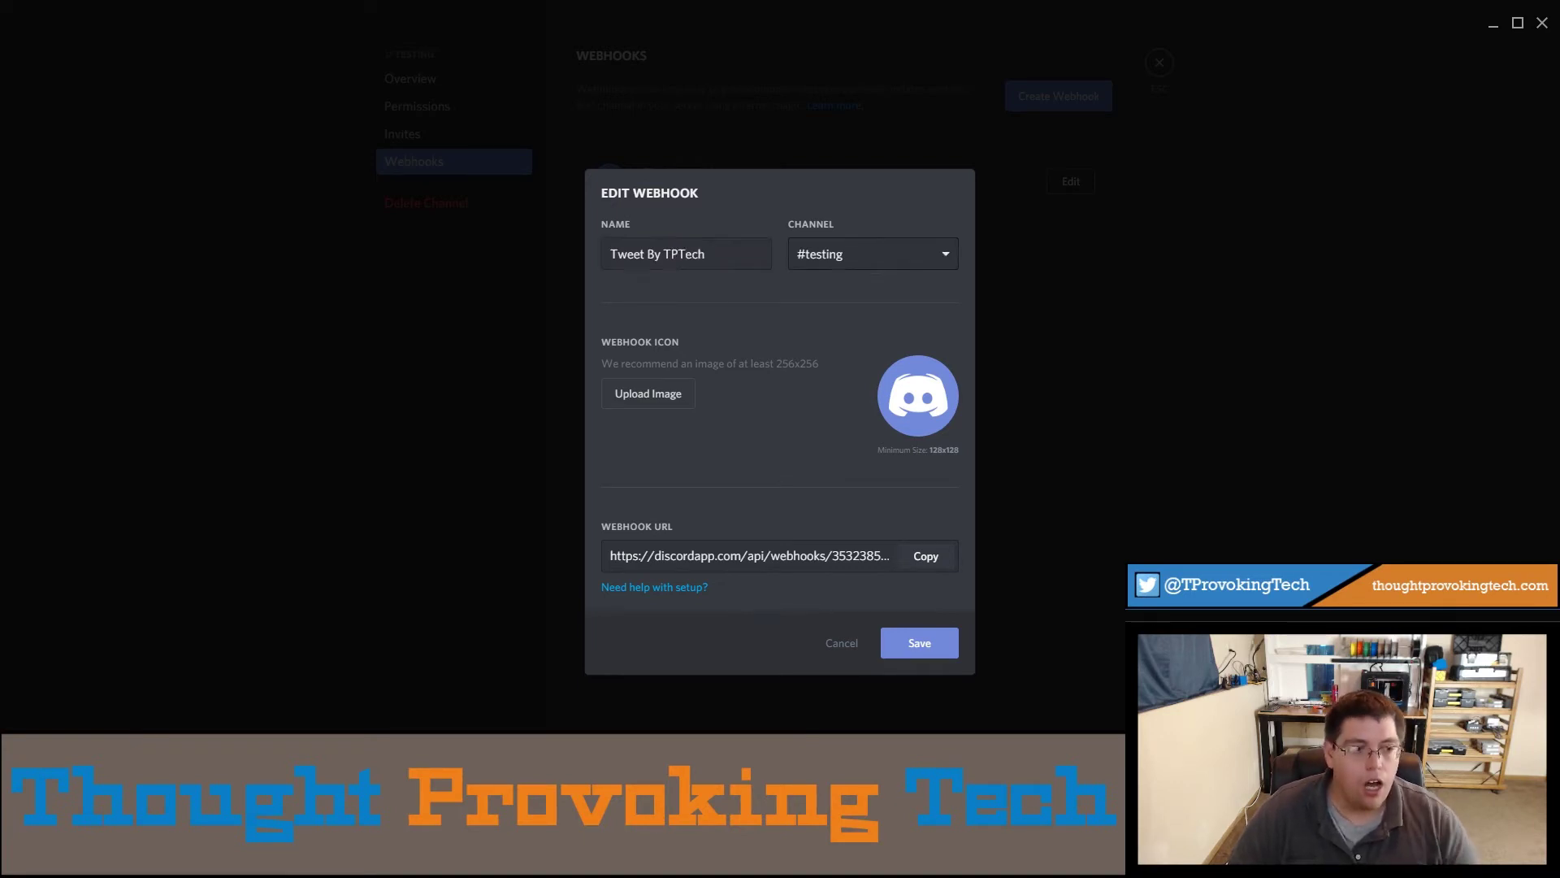
Keep #testing as the channel and set twitter-icon-65.png from the Desktop as the icon.
click(863, 260)
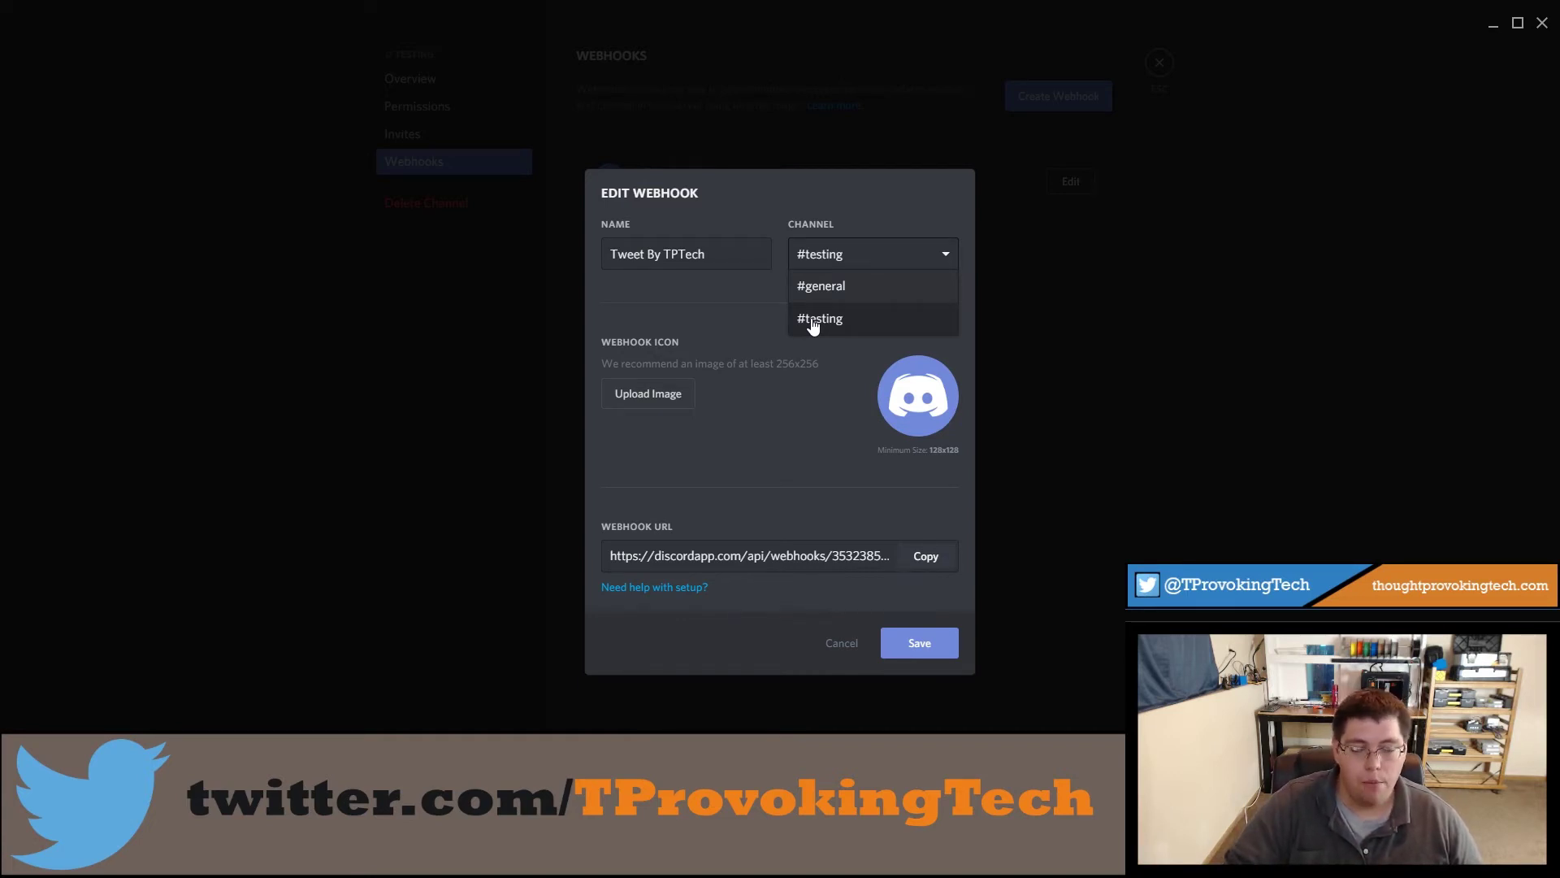
click(720, 427)
click(642, 395)
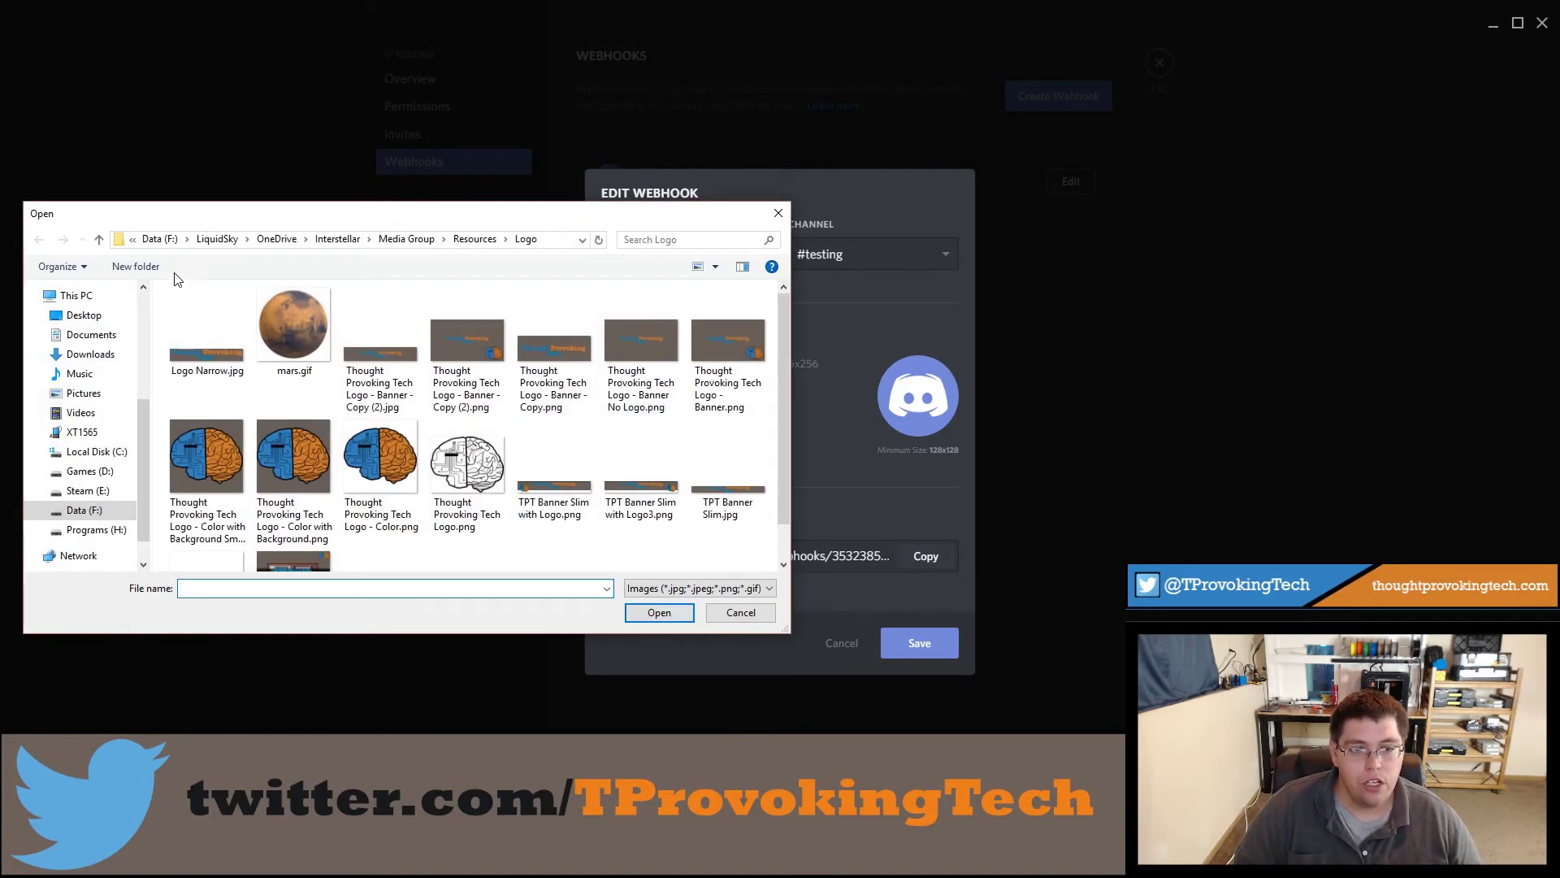
click(93, 316)
double_click(217, 342)
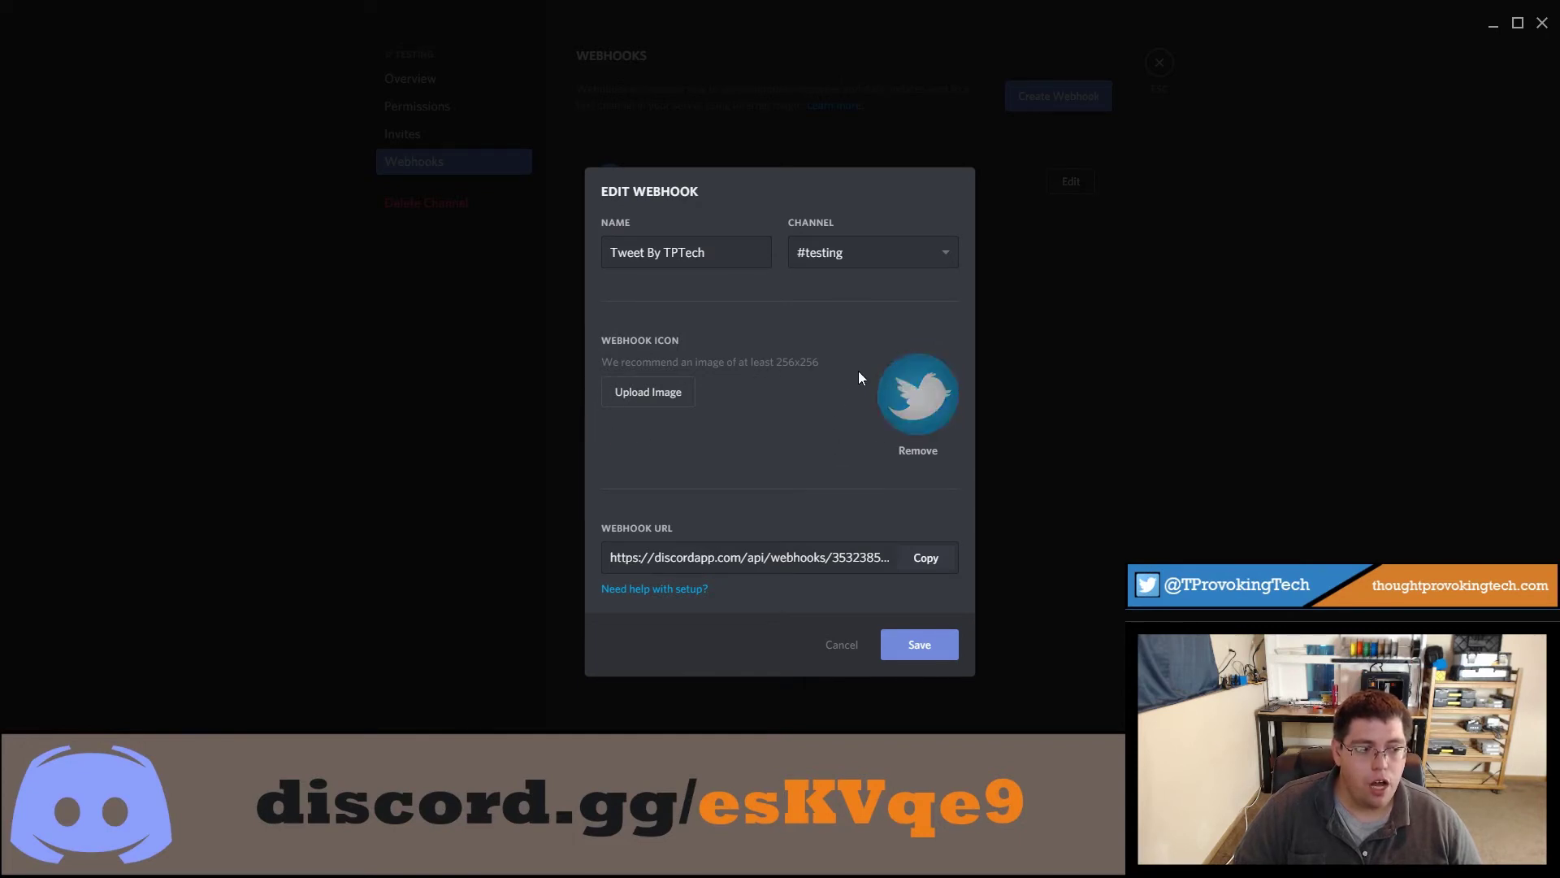
Copy the Tweet By TPTech webhook URL from the Edit Webhook dialog.
drag(715, 252, 608, 252)
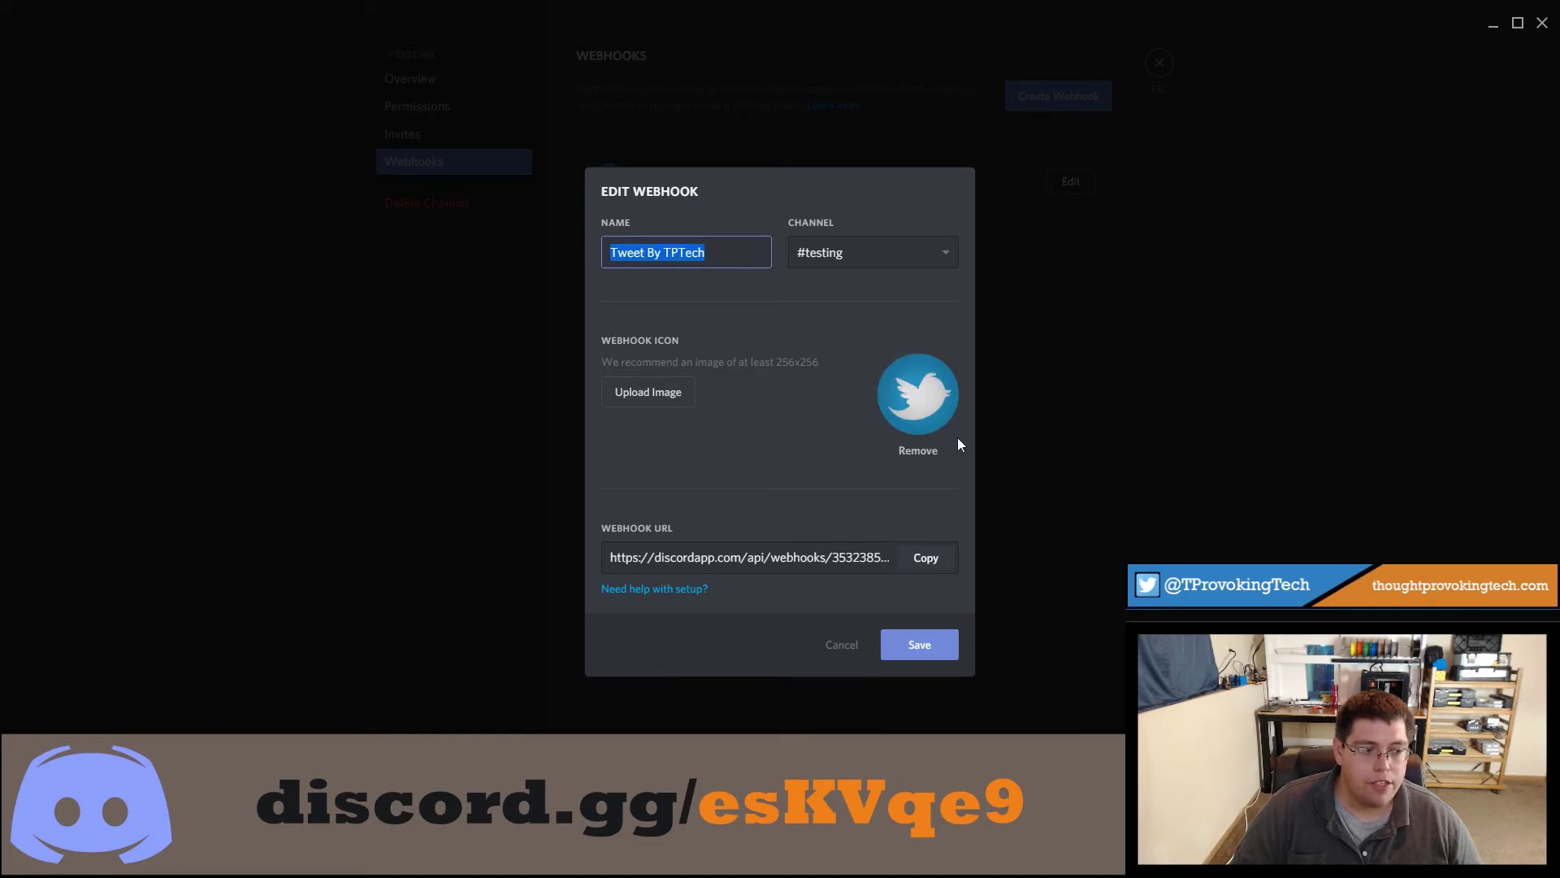
click(796, 436)
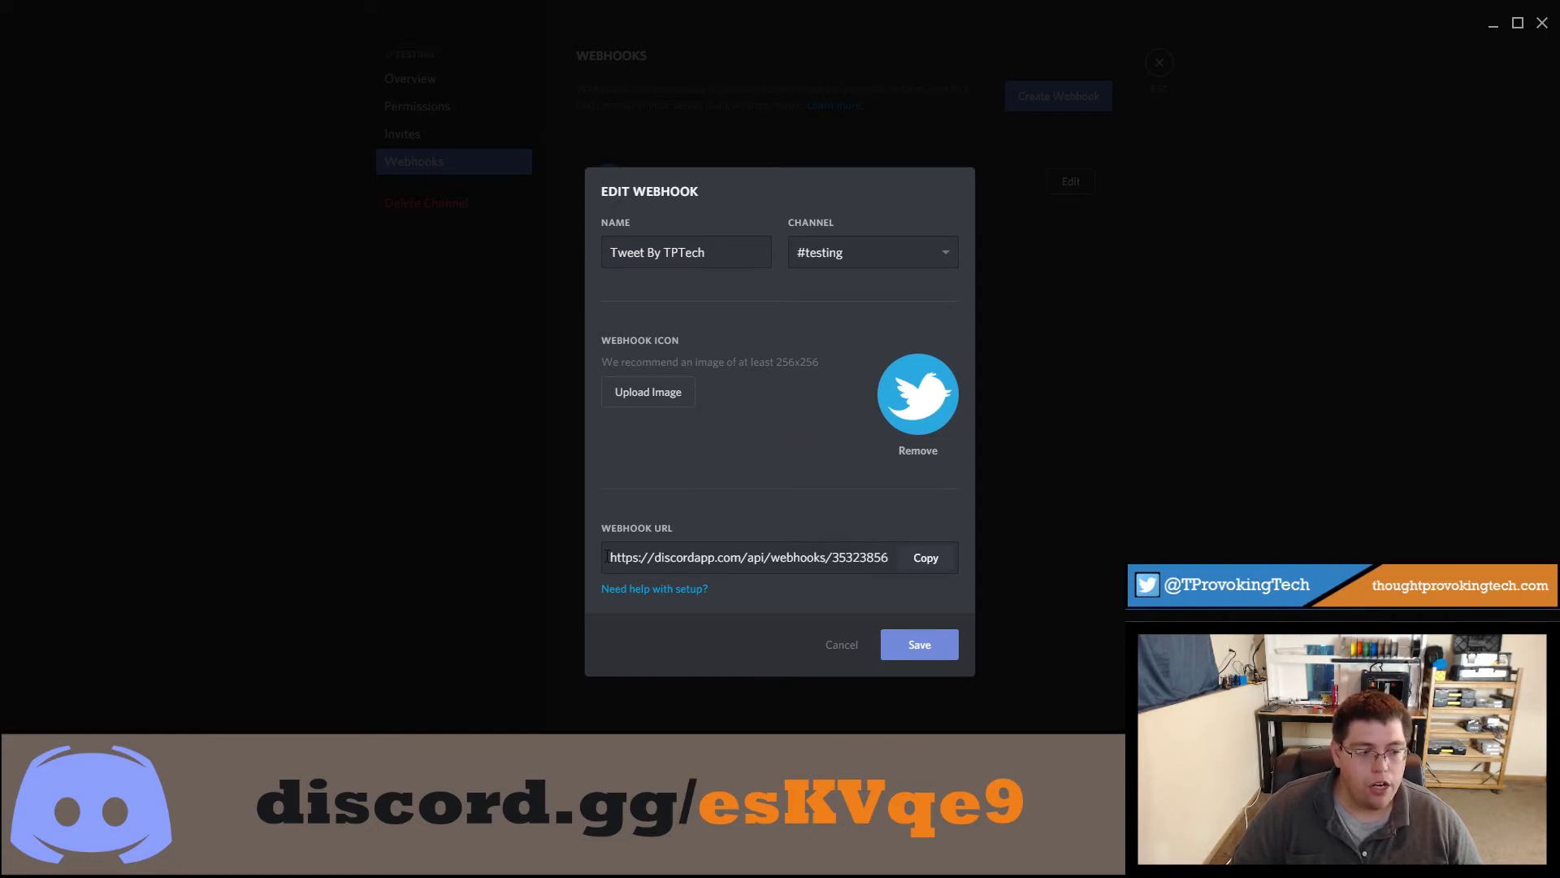
click(763, 557)
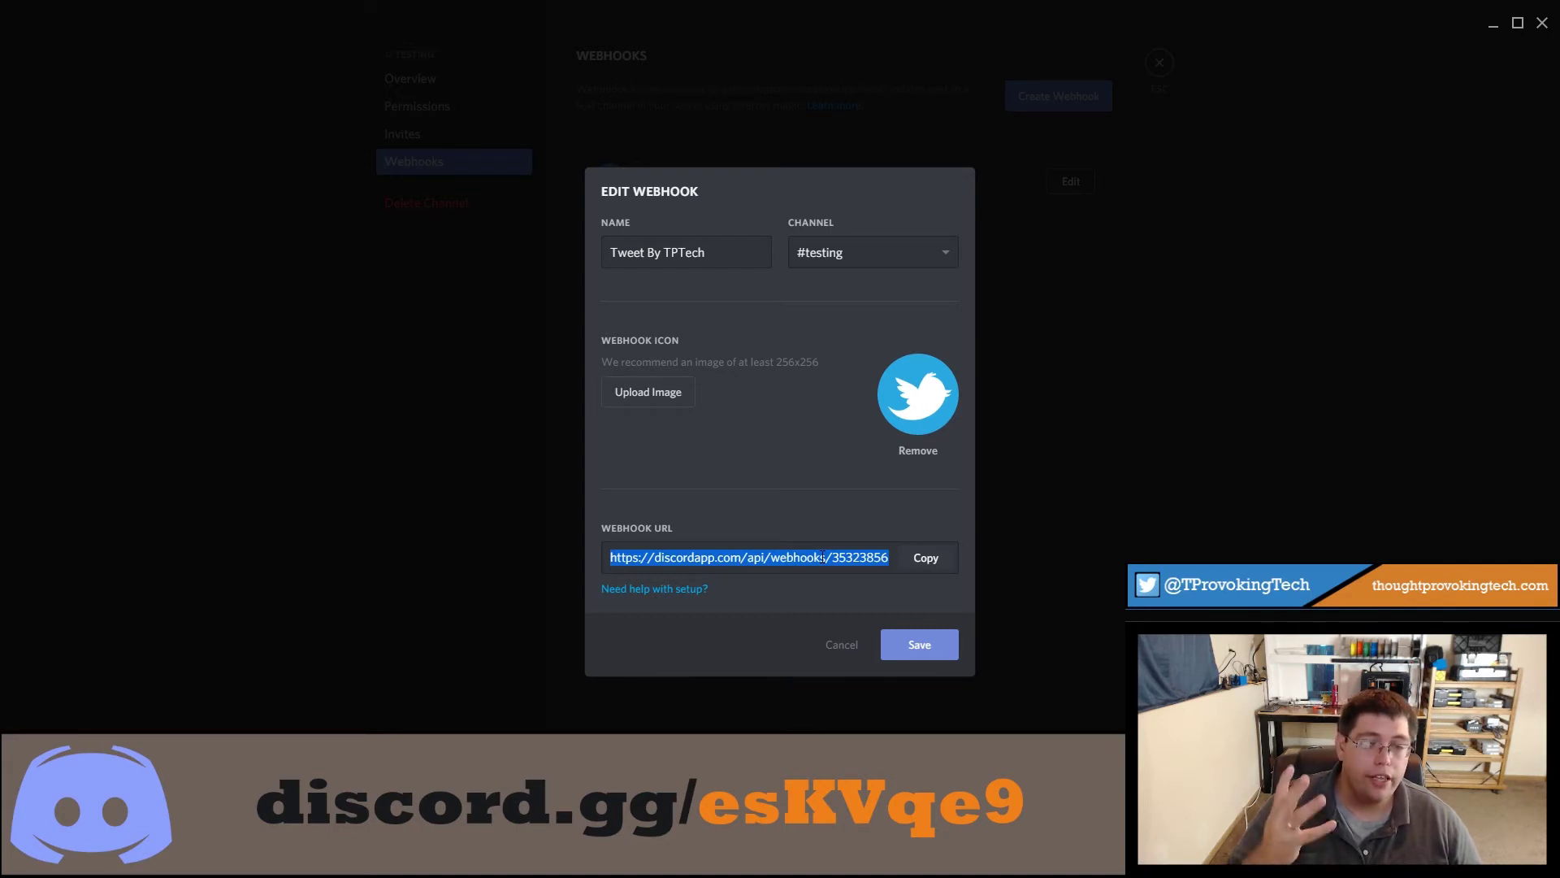
click(927, 558)
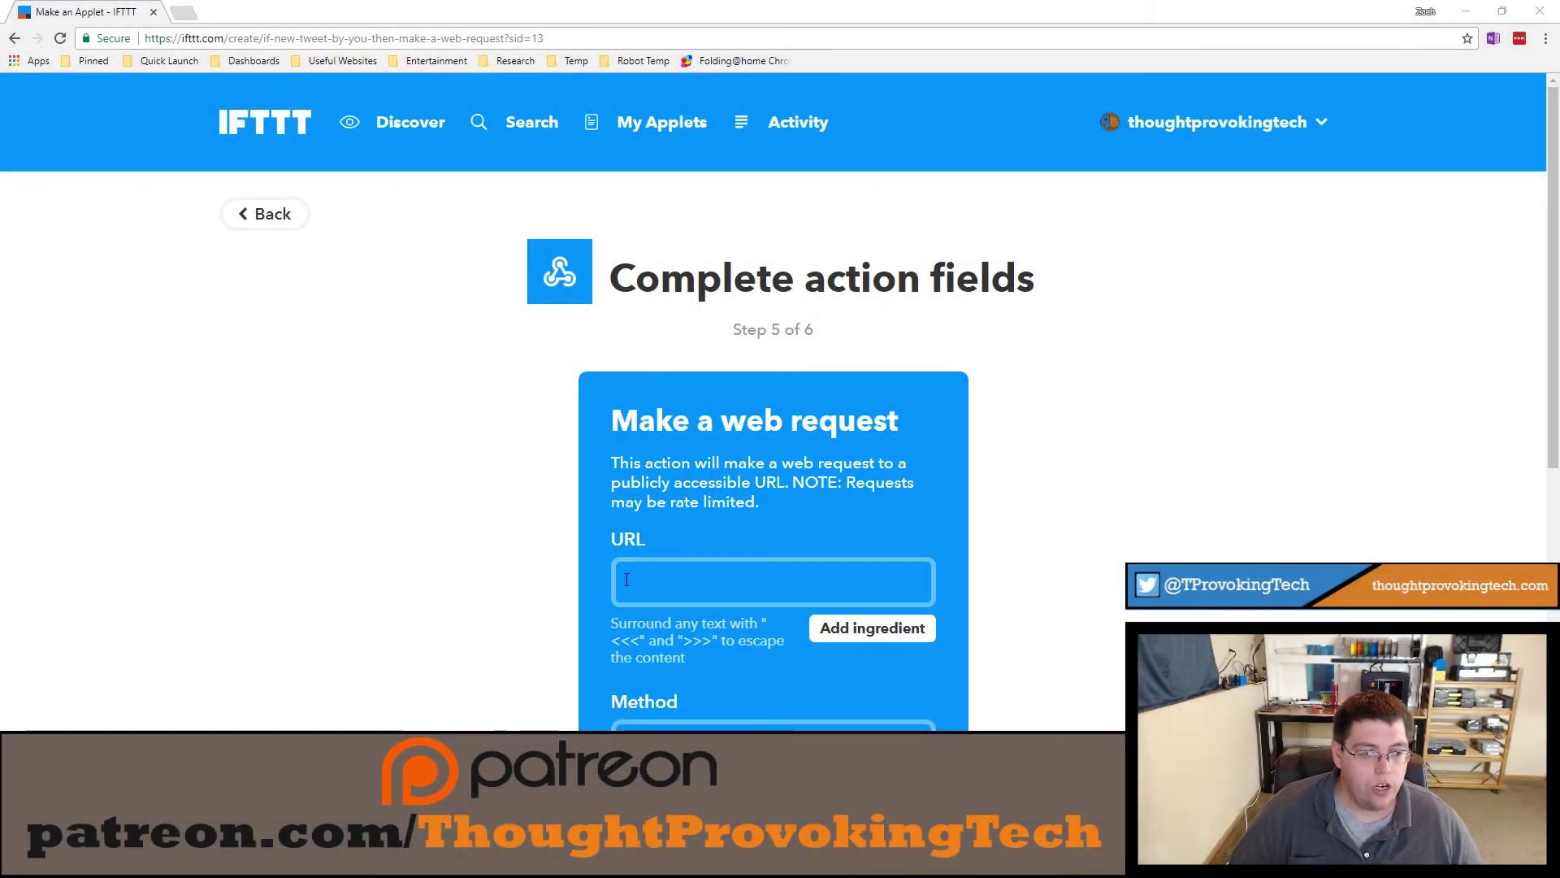
Paste the Discord webhook URL into the URL field and set the method to POST.
click(697, 591)
key(ctrl+v)
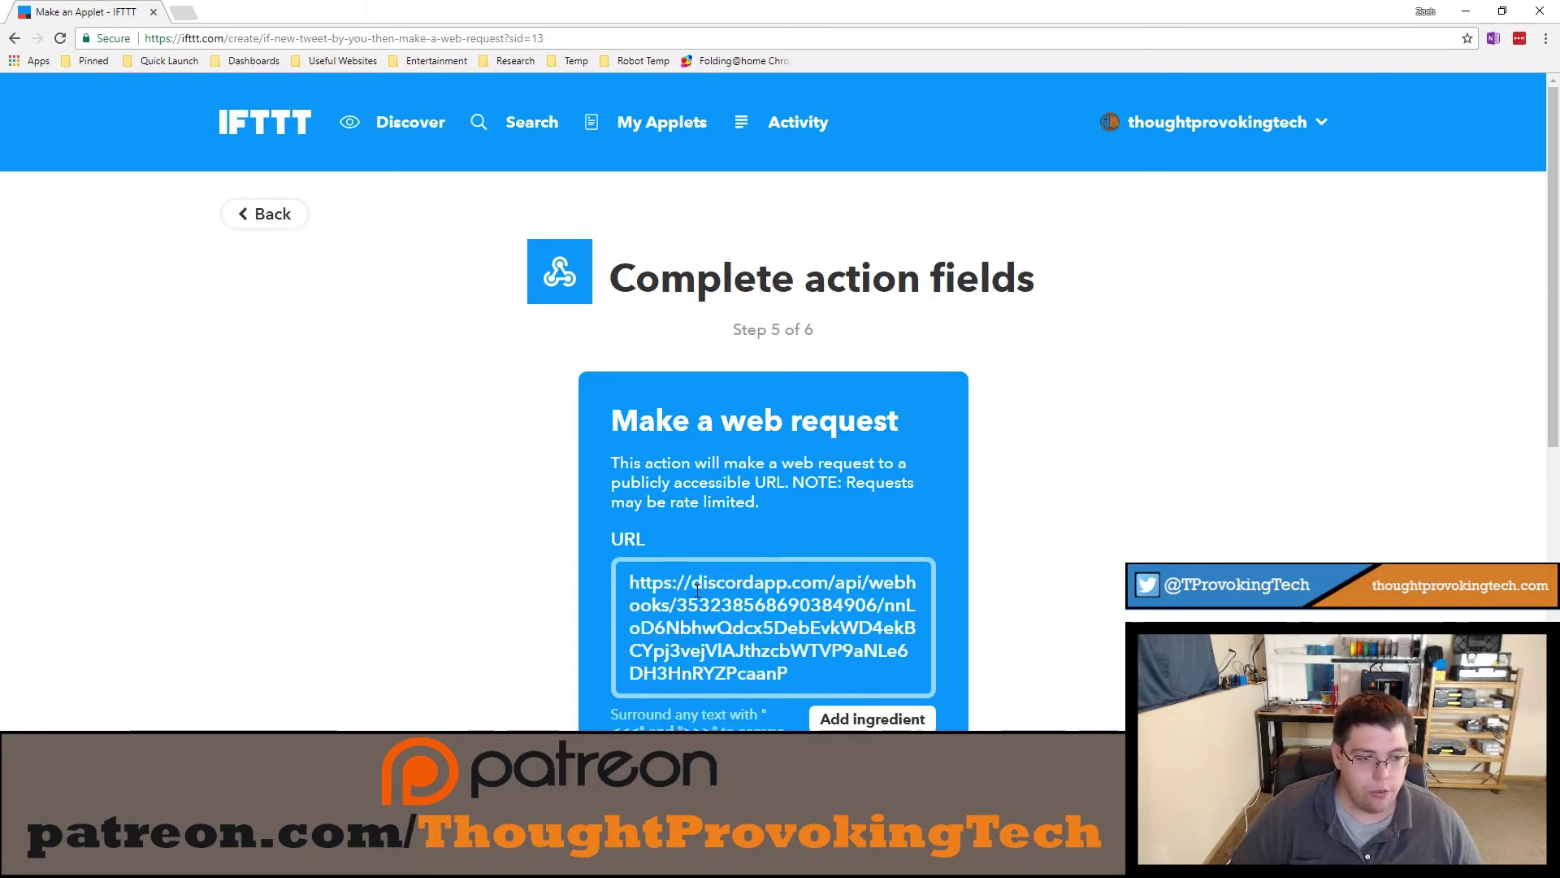
scroll(752, 654, down, 1)
scroll(752, 654, down, 1)
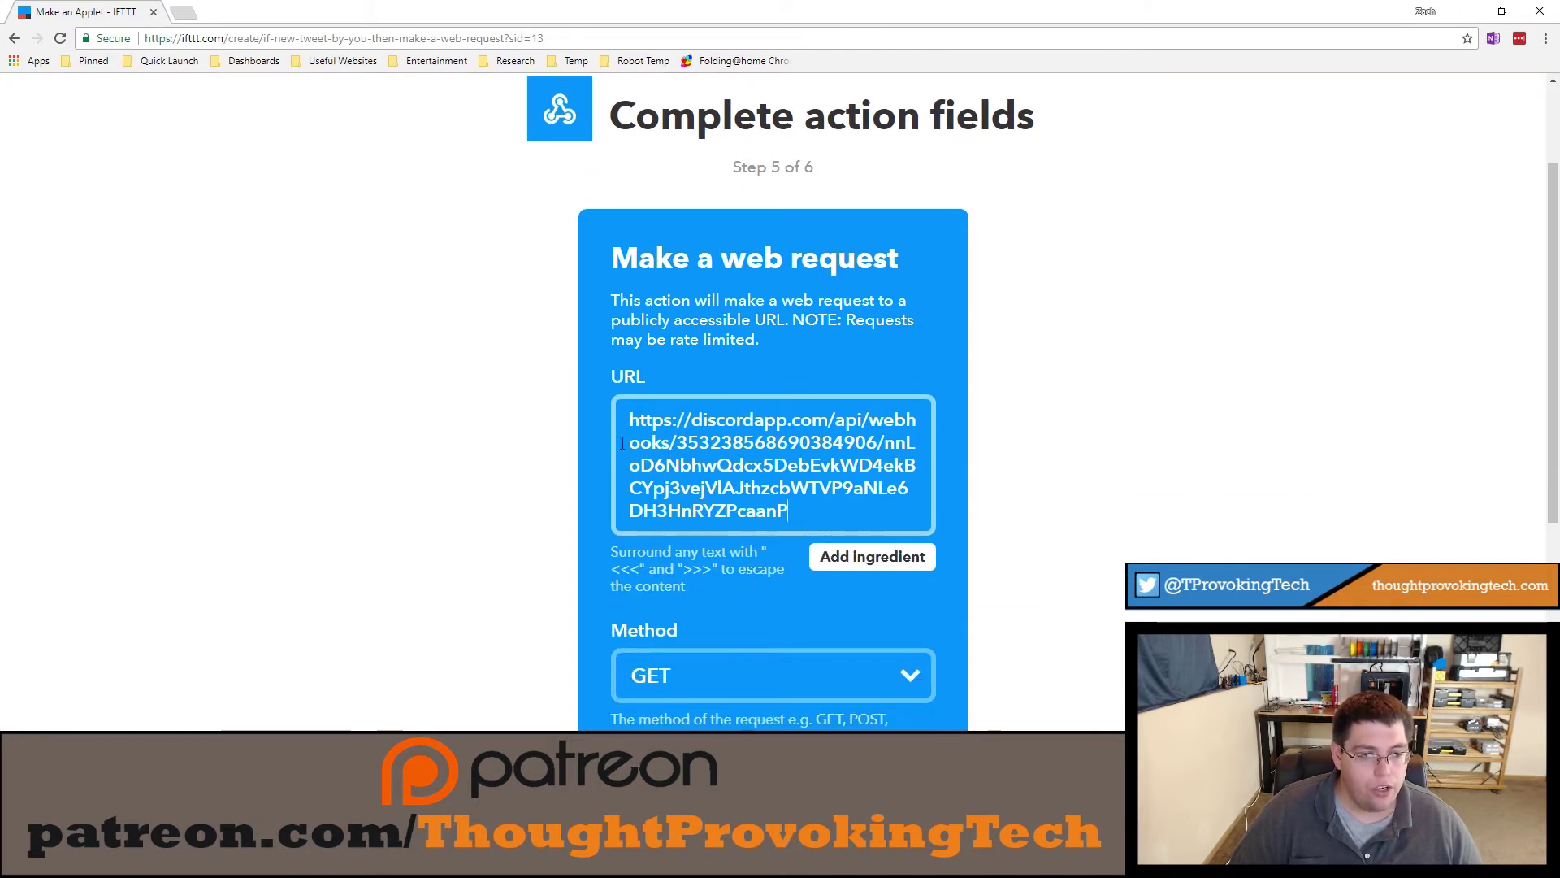
scroll(684, 656, down, 5)
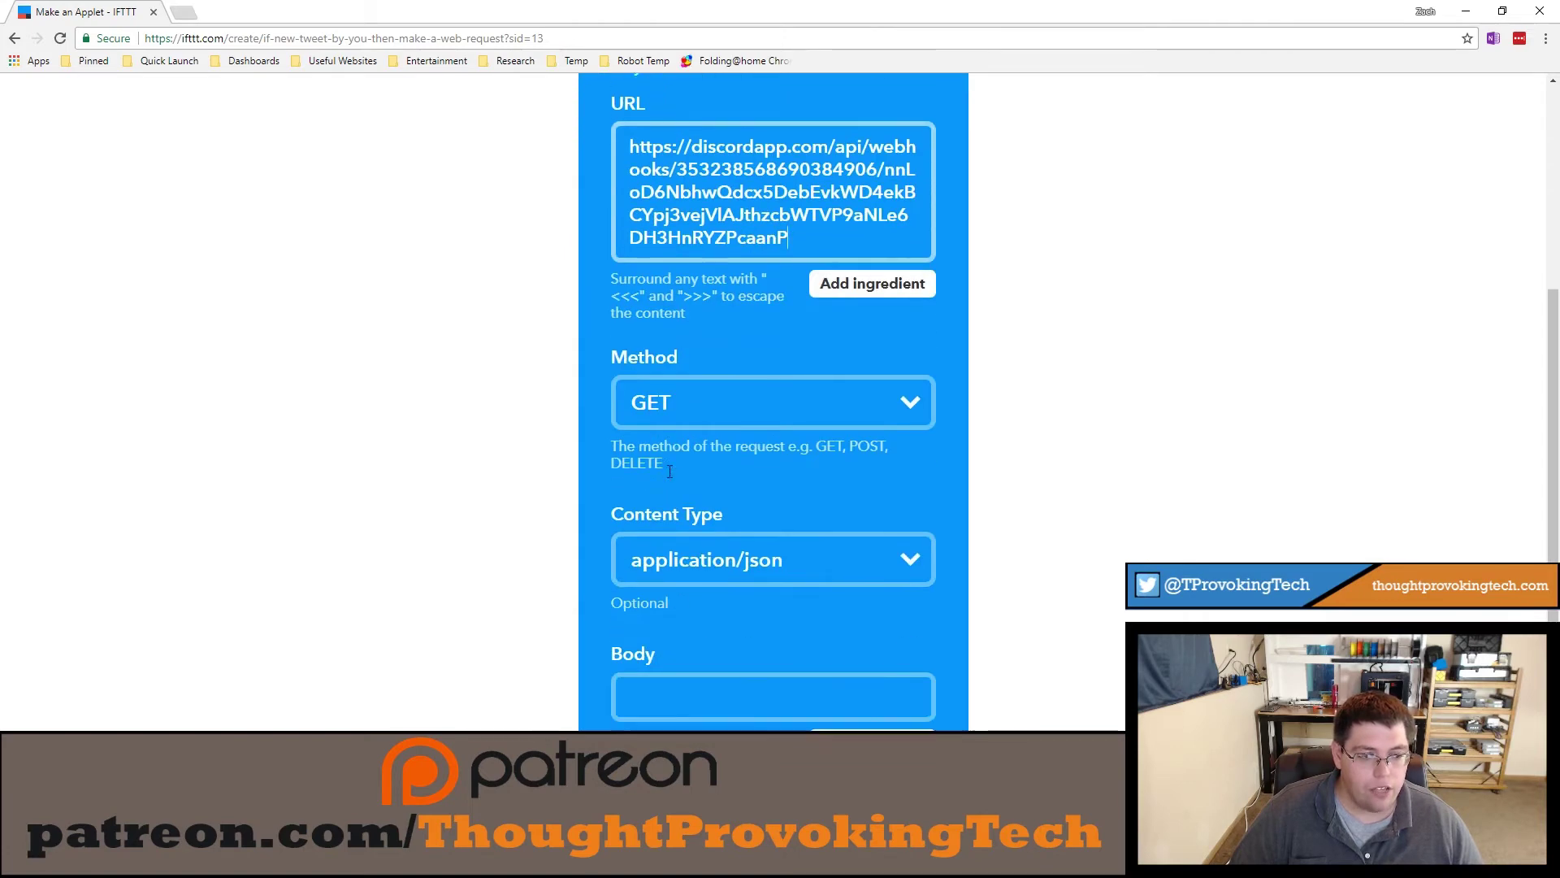
click(668, 268)
click(679, 351)
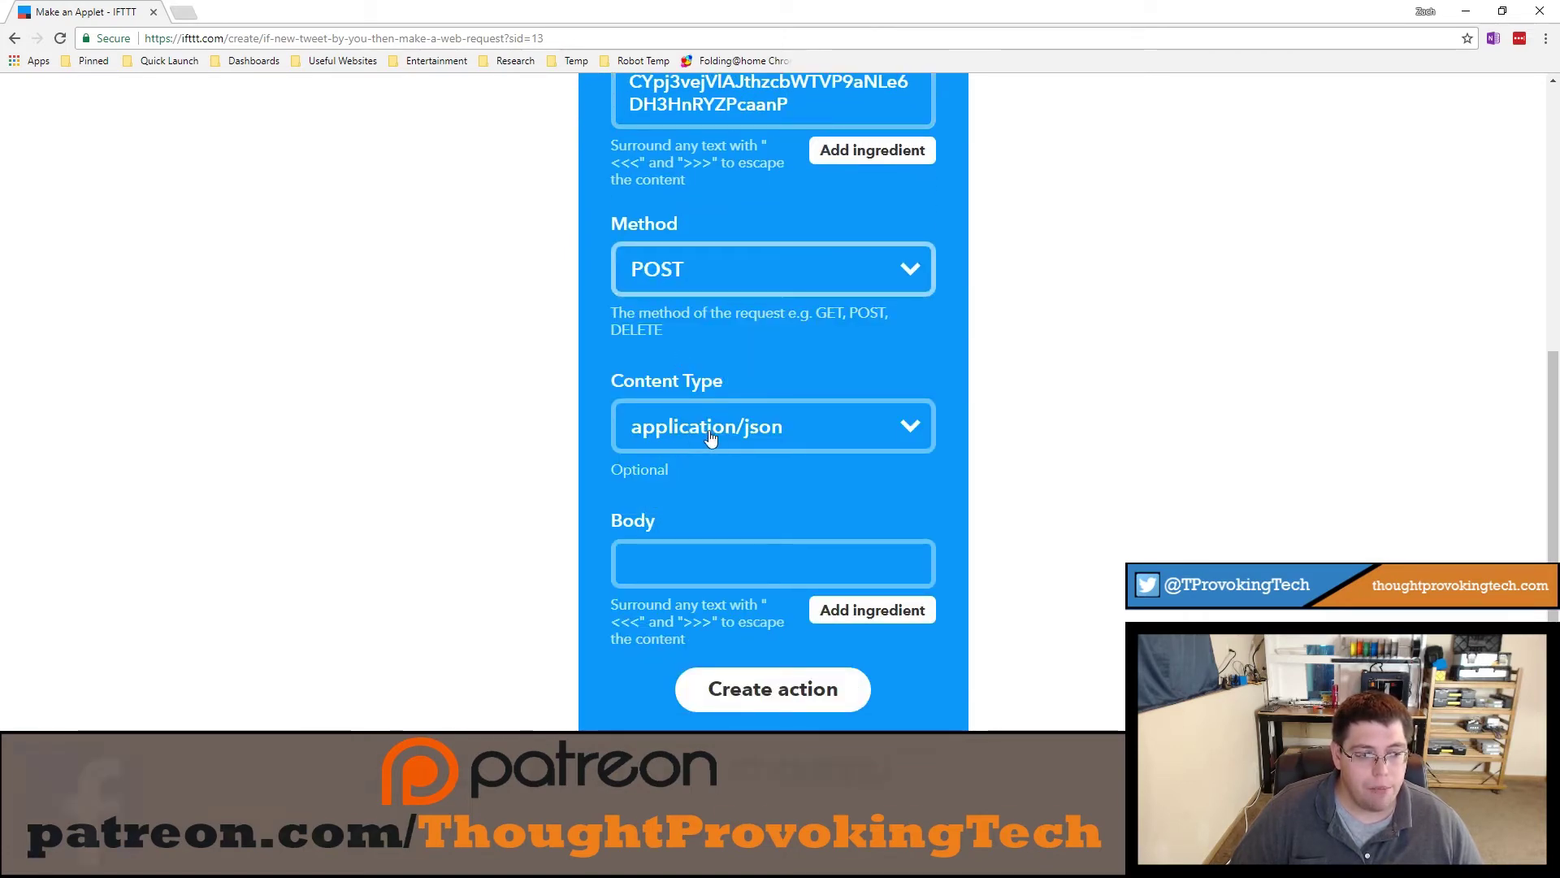
Insert the LinkToTweet ingredient into the request body.
click(772, 553)
click(865, 610)
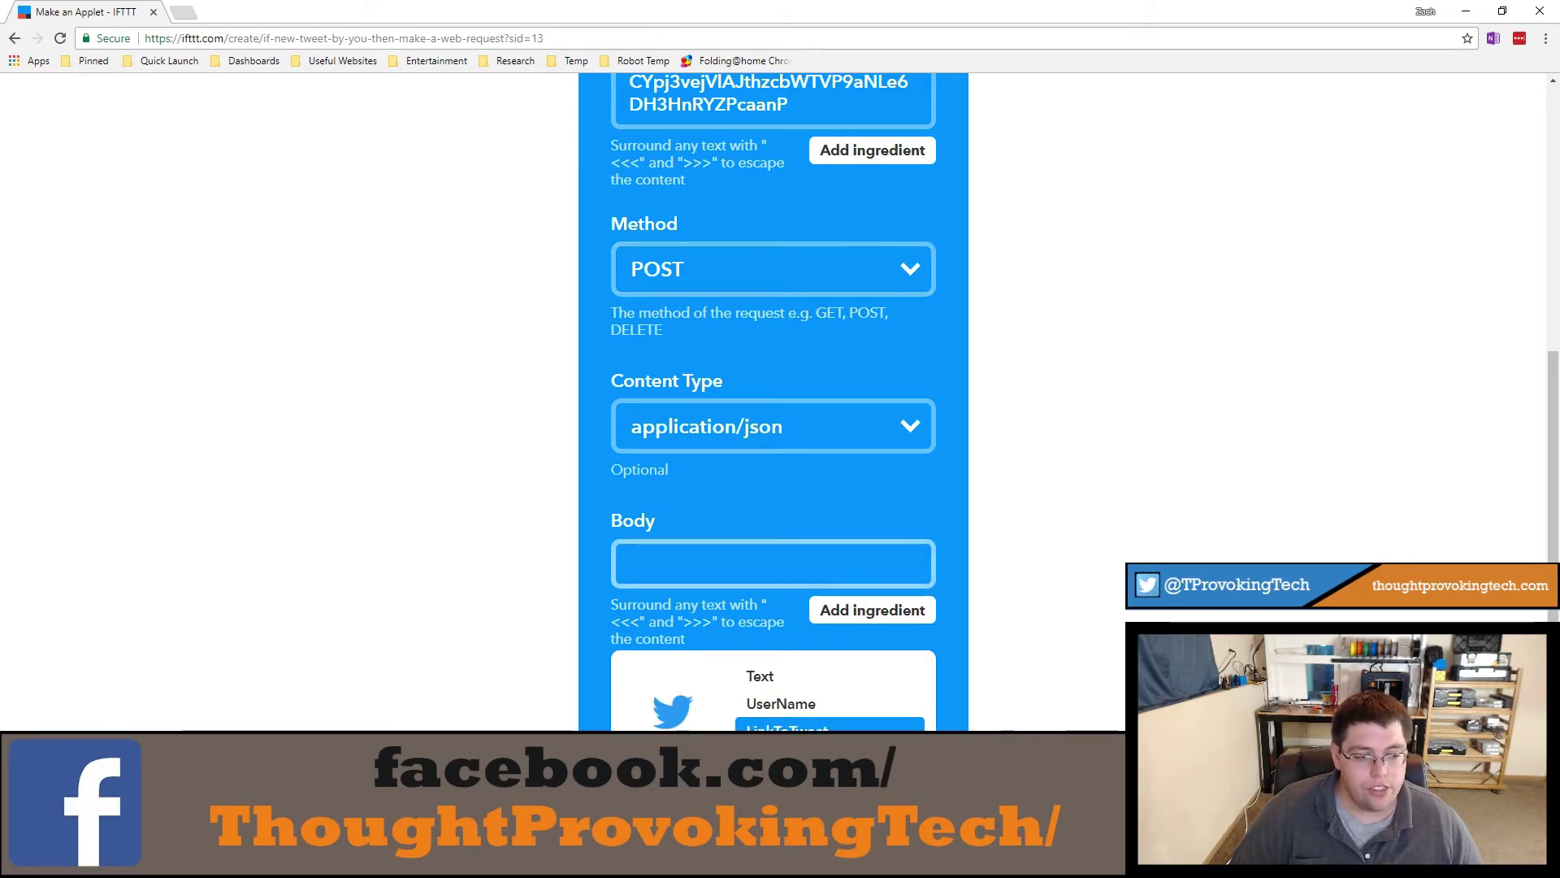
click(811, 725)
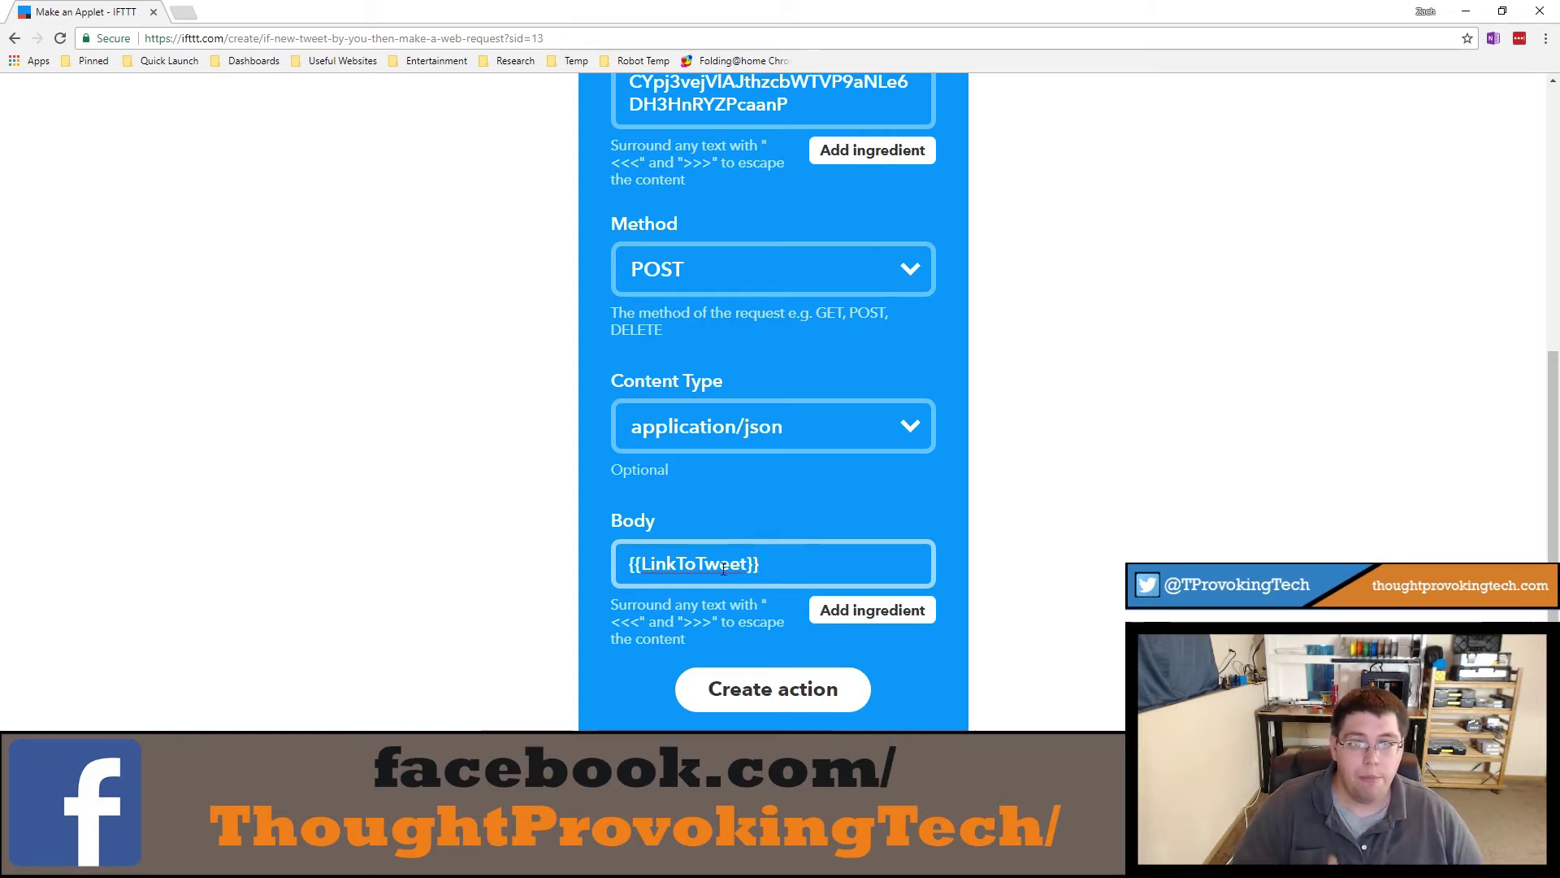
Reopen the Twitter ingredients list below the Body field.
click(870, 611)
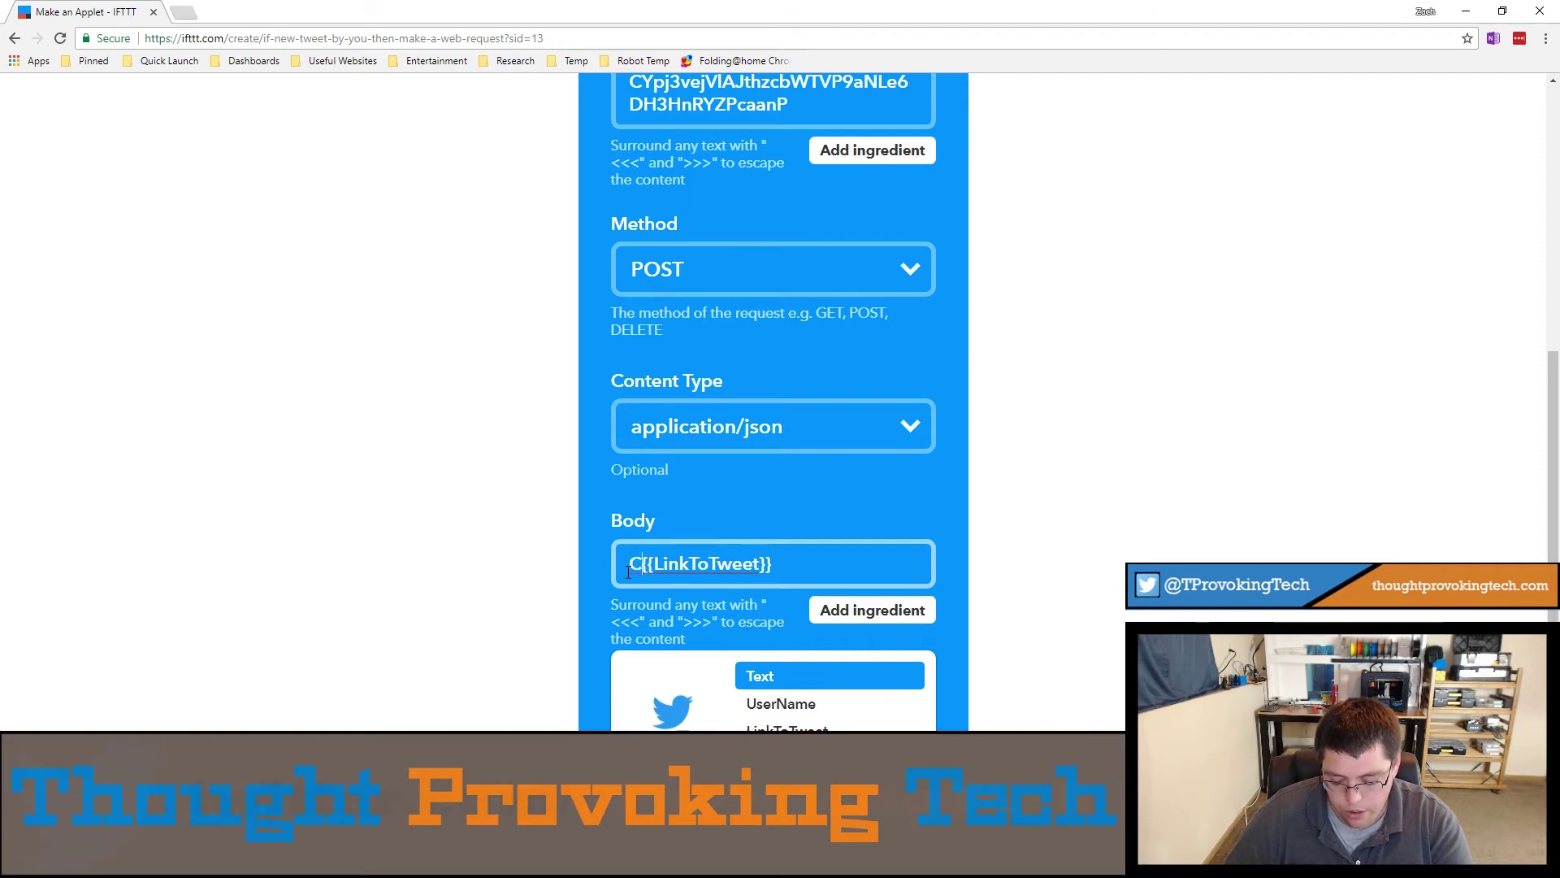
Type 'Here's my latest tweet:' in front of {{LinkToTweet}} in the body.
text(Here's my latest tw)
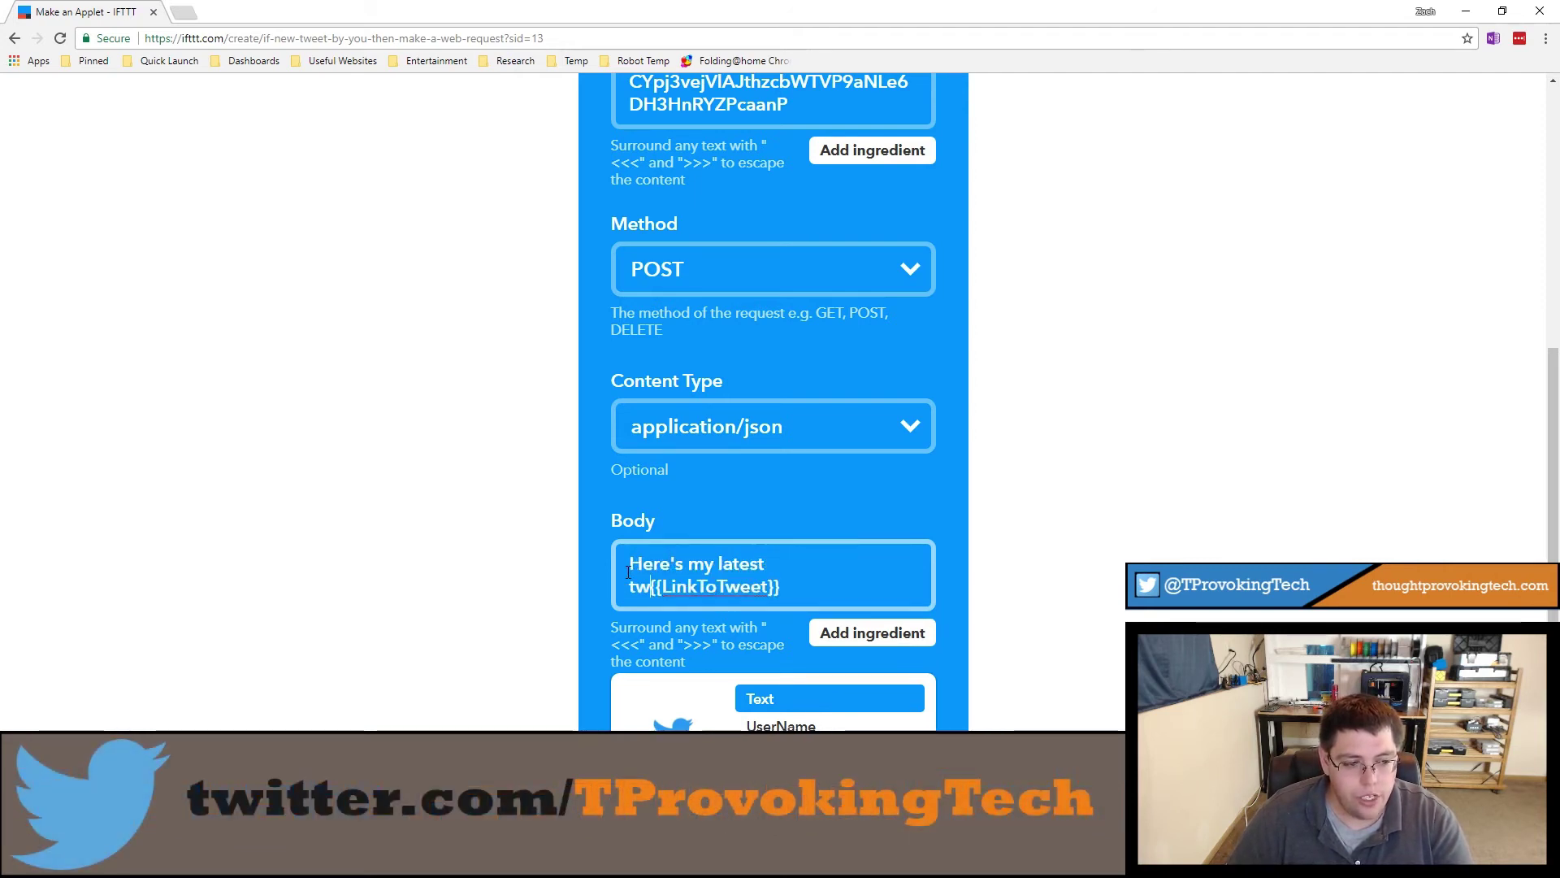
text(etL)
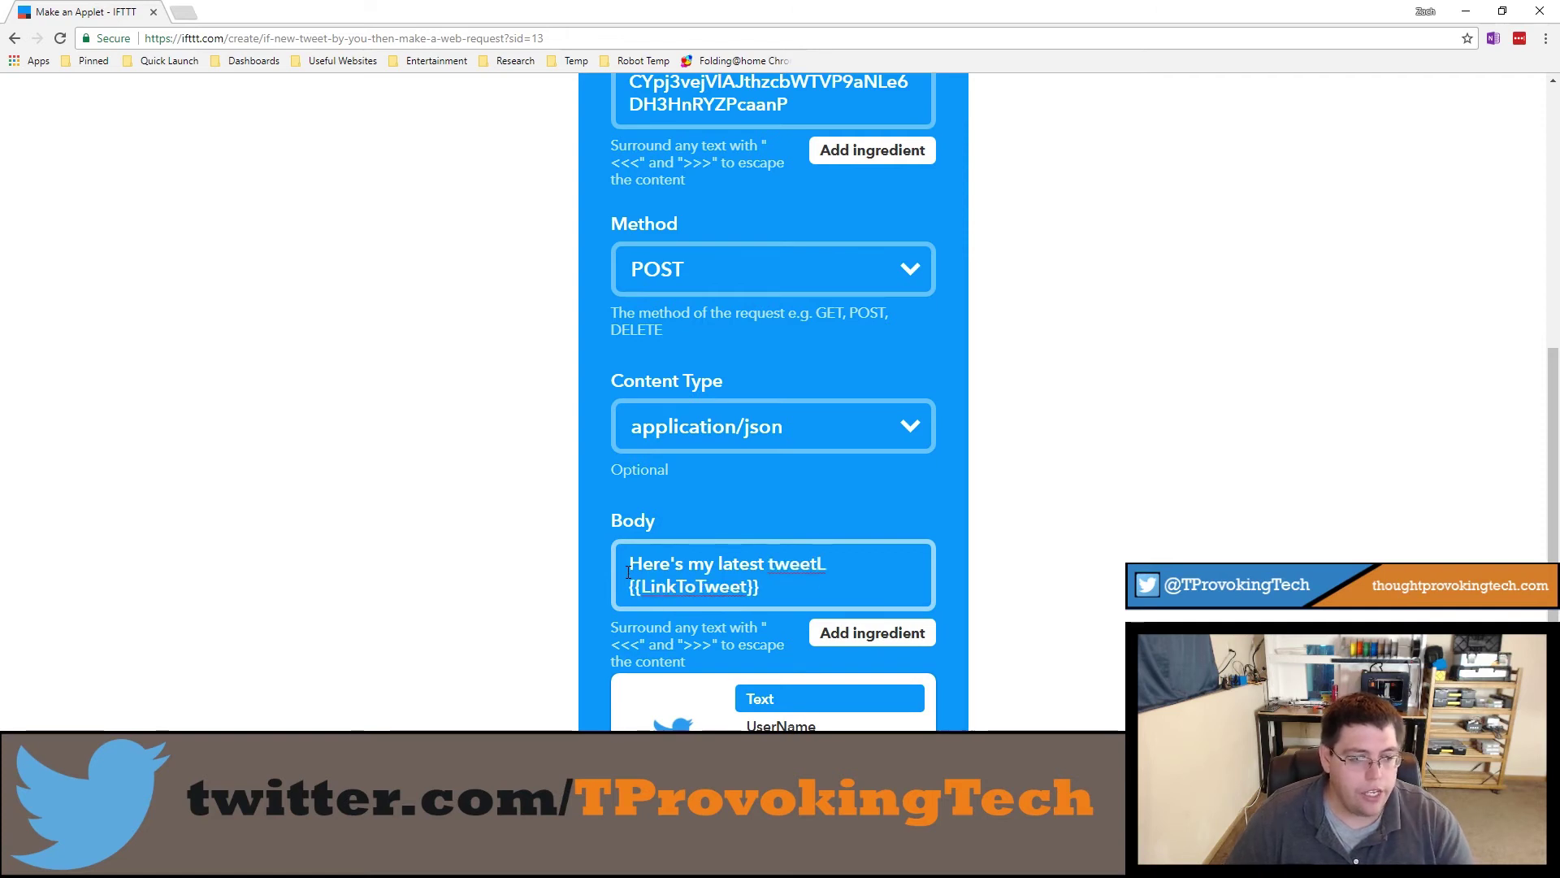
key(BackSpace)
key(BackSpace)
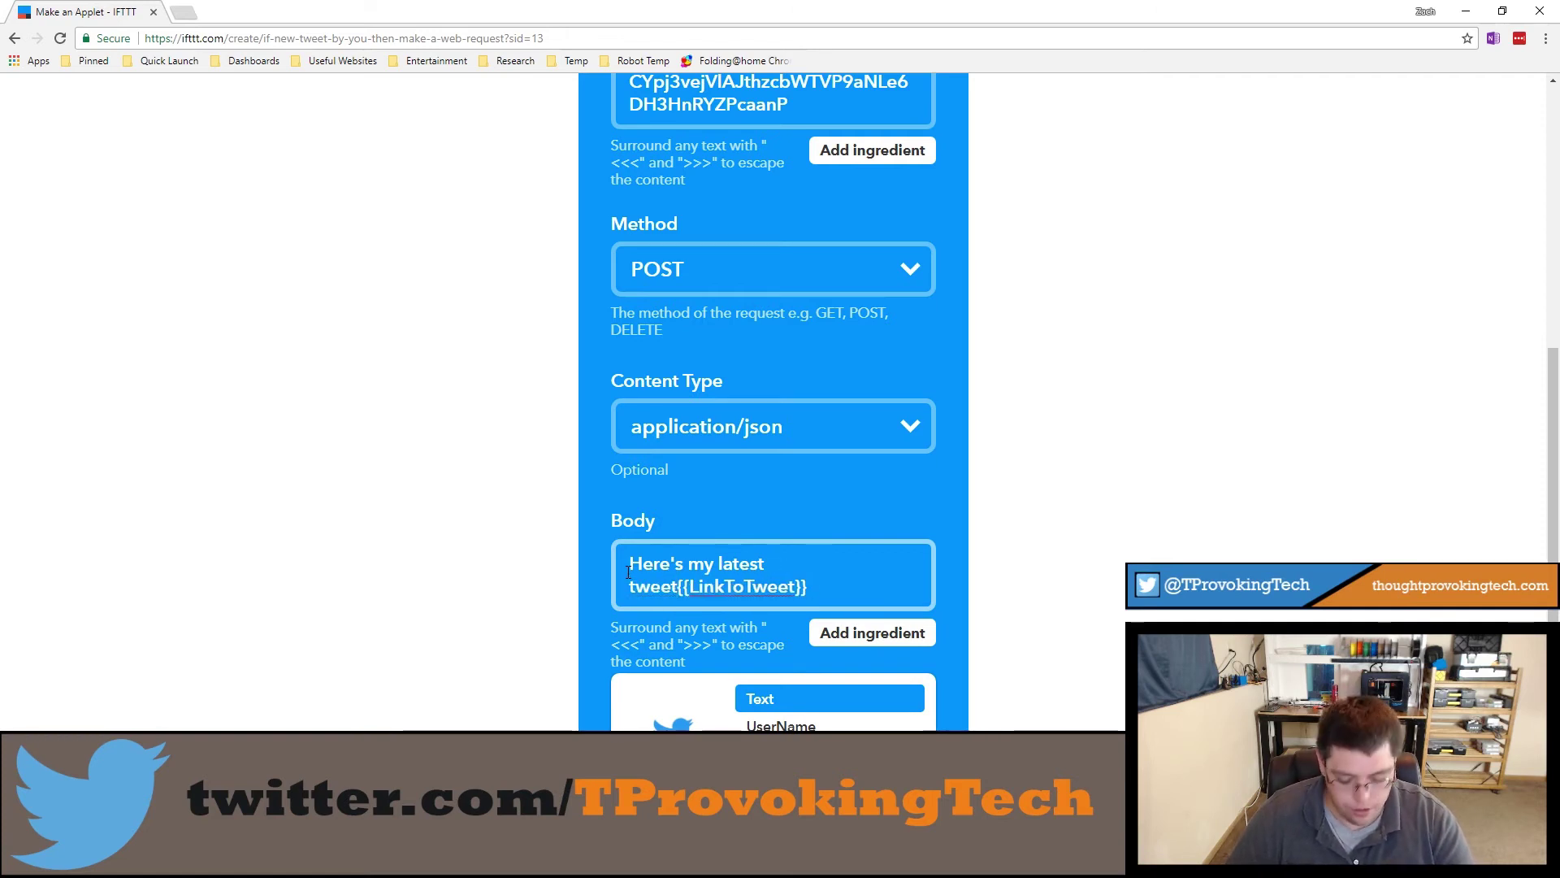
text(:)
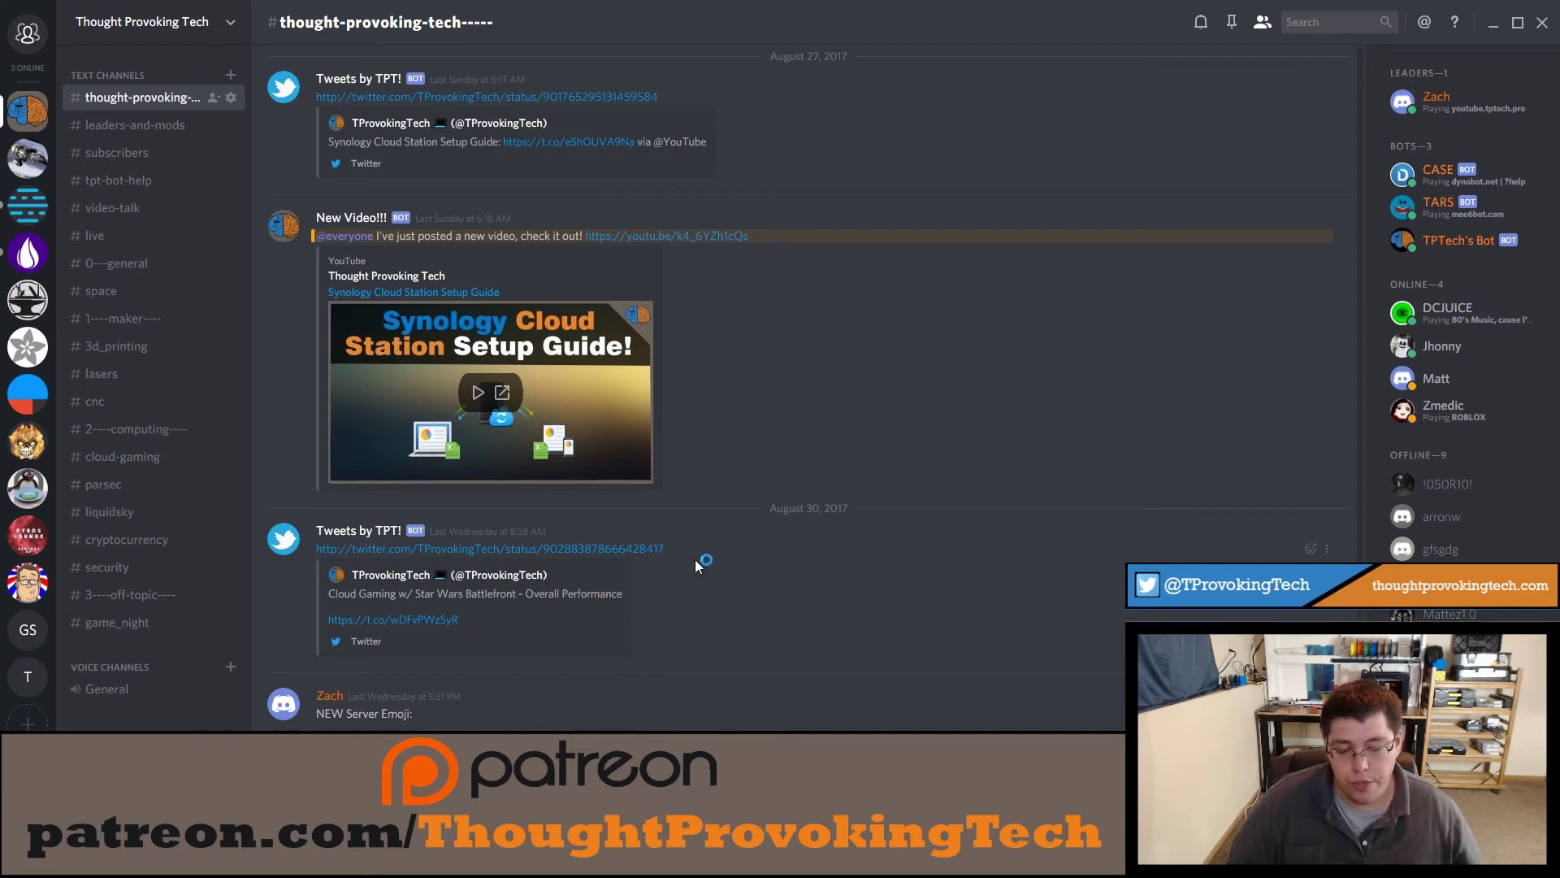
click(437, 549)
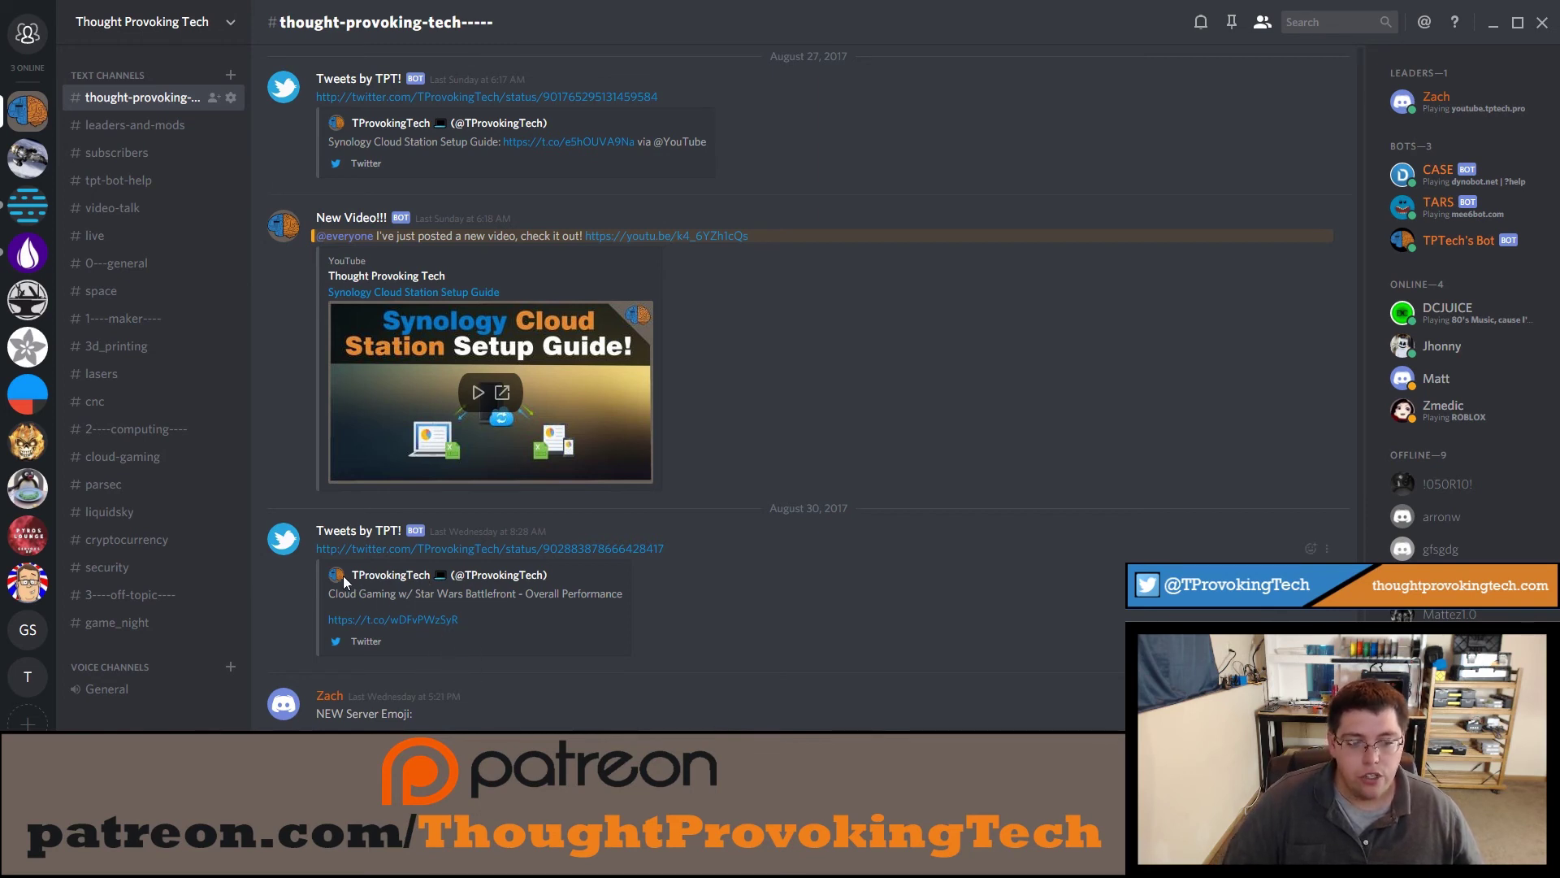
drag(350, 575, 558, 575)
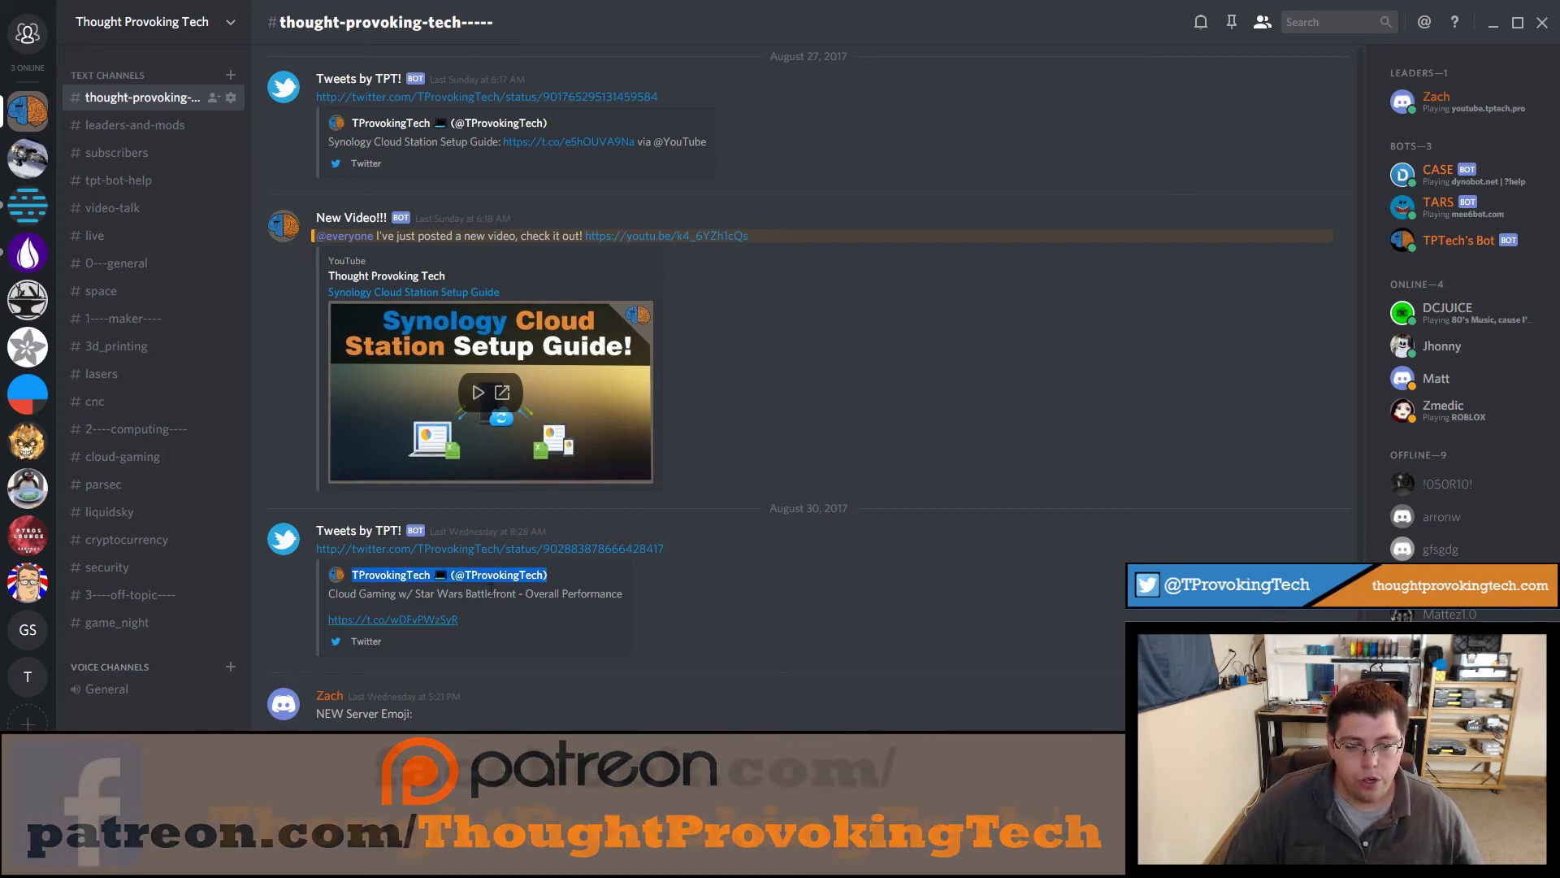
click(358, 594)
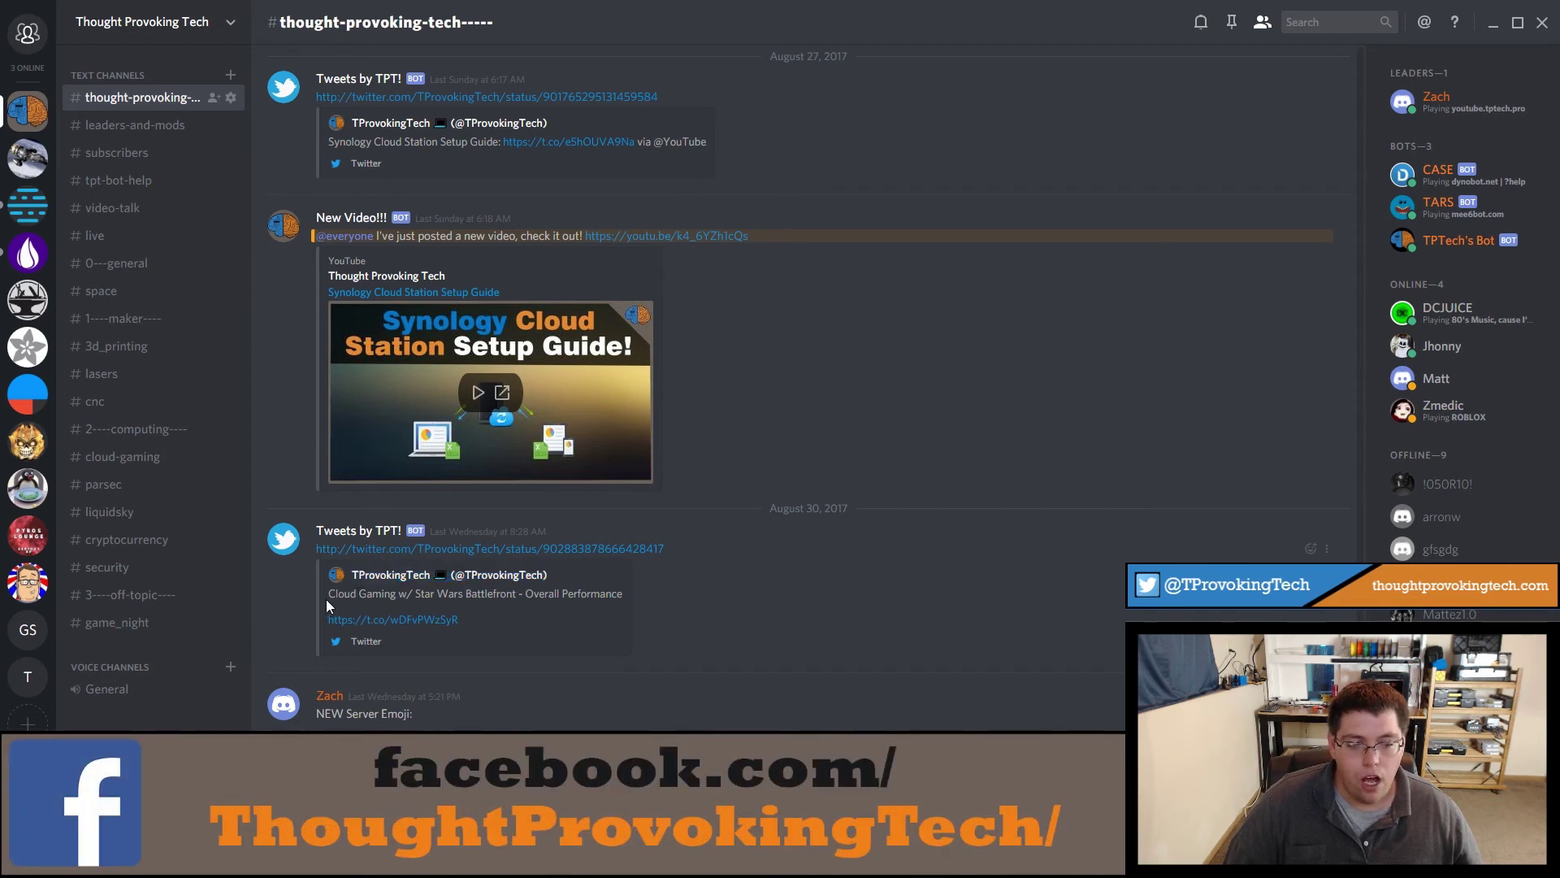
drag(328, 595, 617, 598)
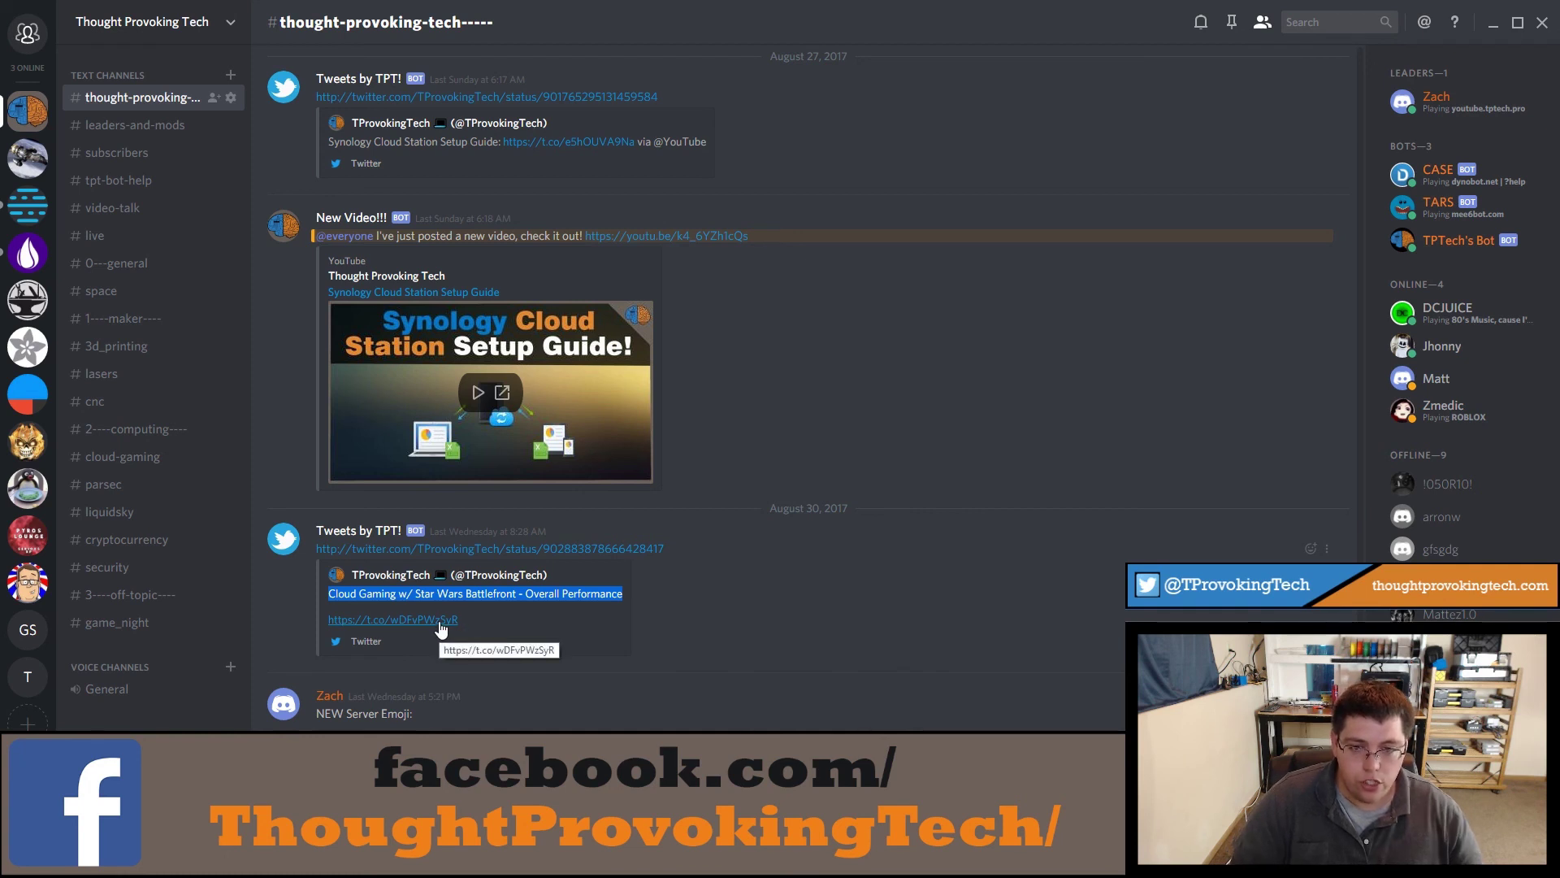
click(513, 616)
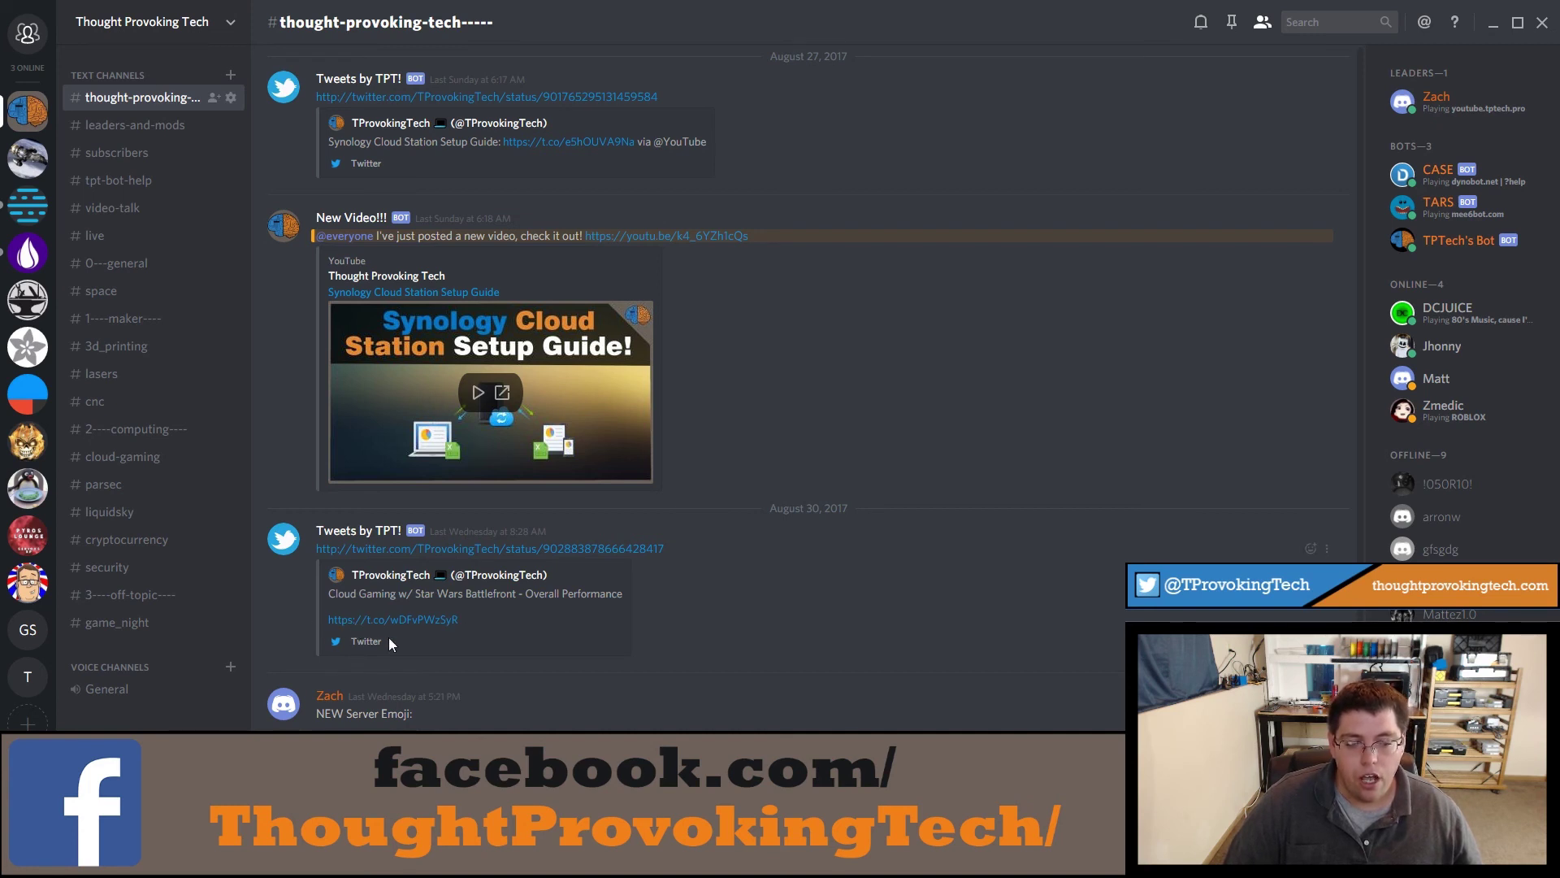
drag(343, 644, 335, 641)
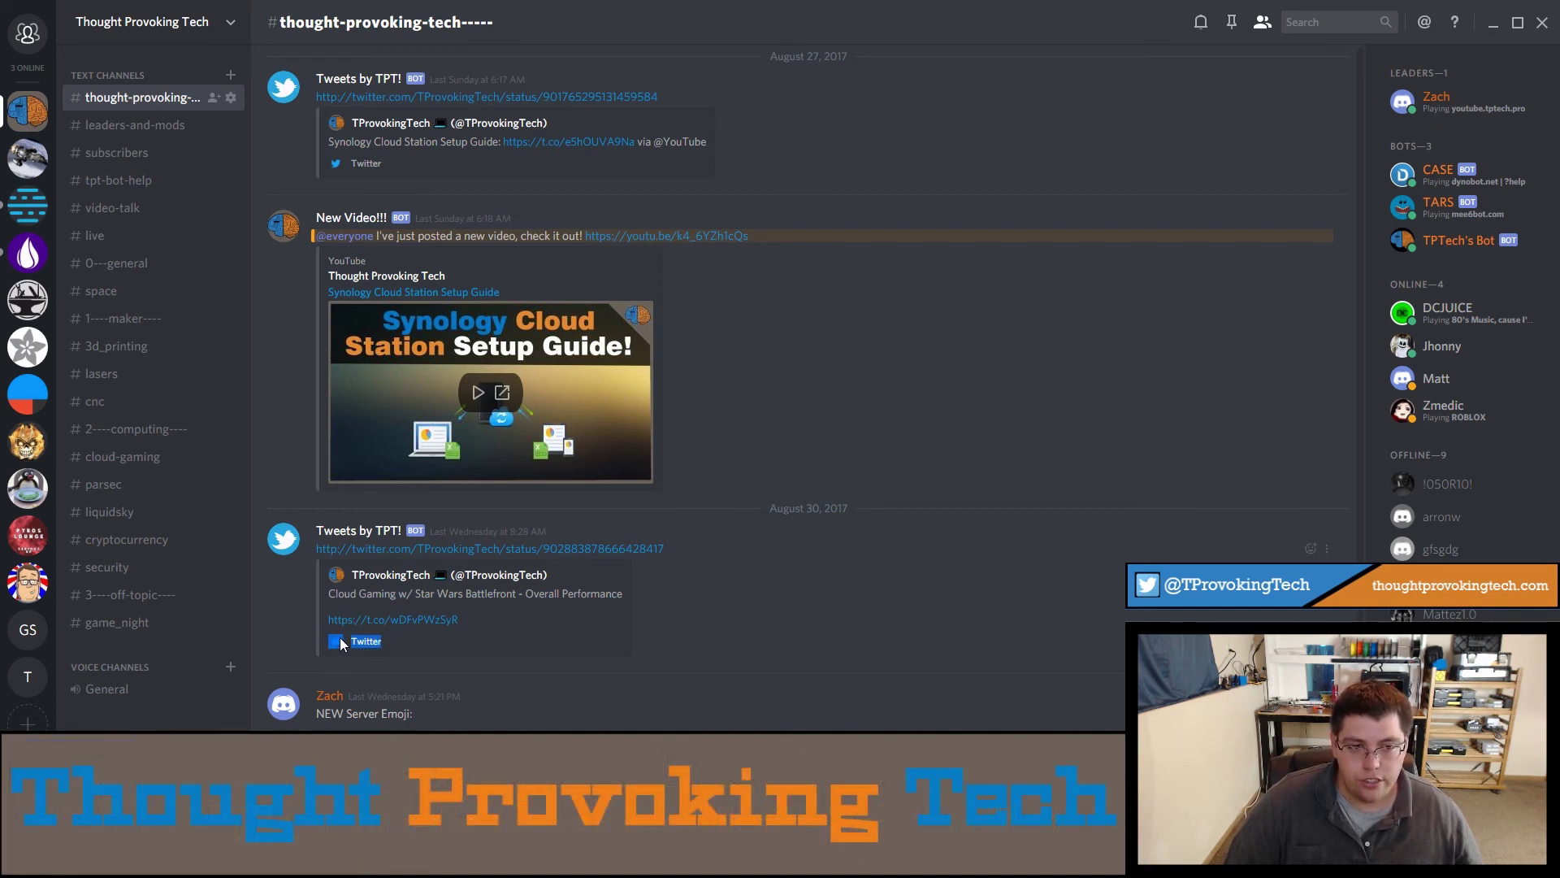